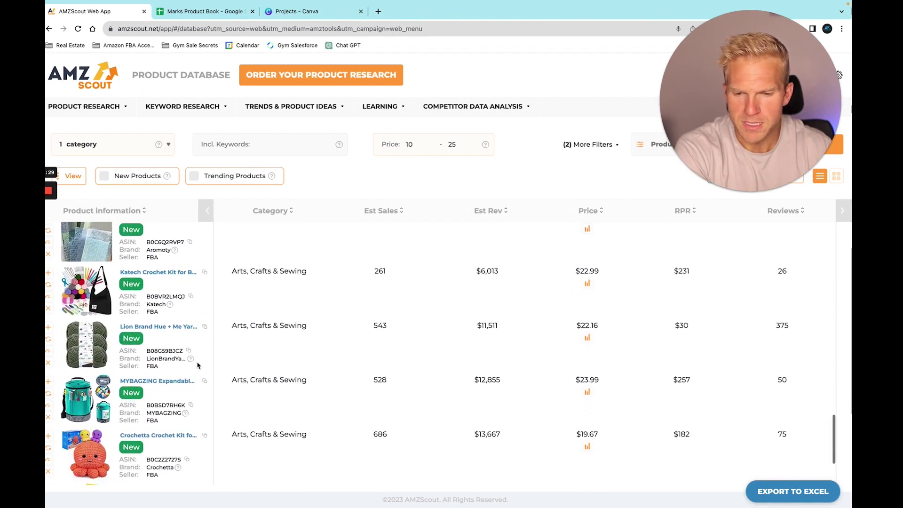
Open the Amazon listing of the MYBAGZING Expandable Crochet Bag and analyze it with the AMZScout Pro extension.
click(157, 381)
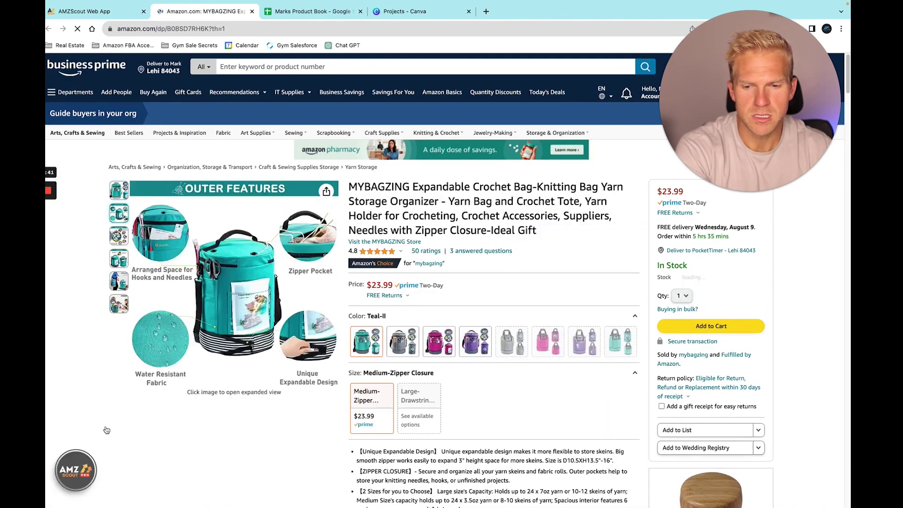
click(91, 470)
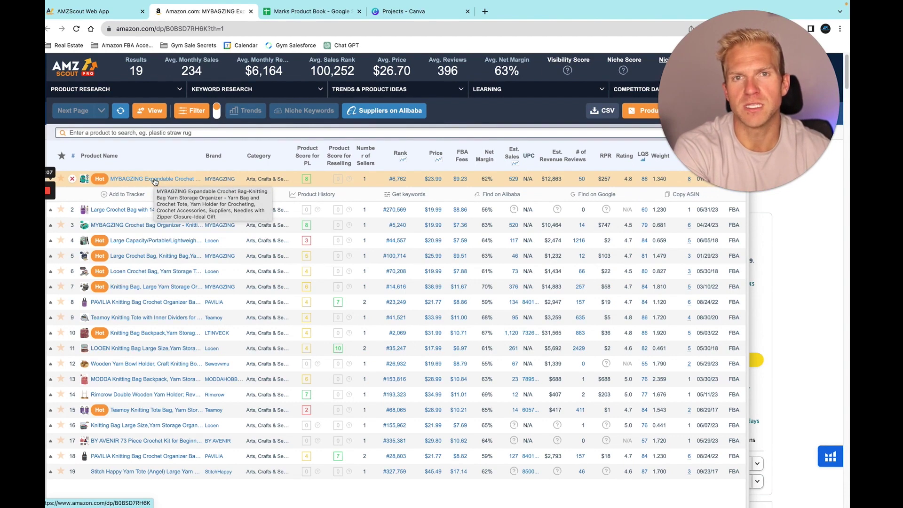
click(99, 17)
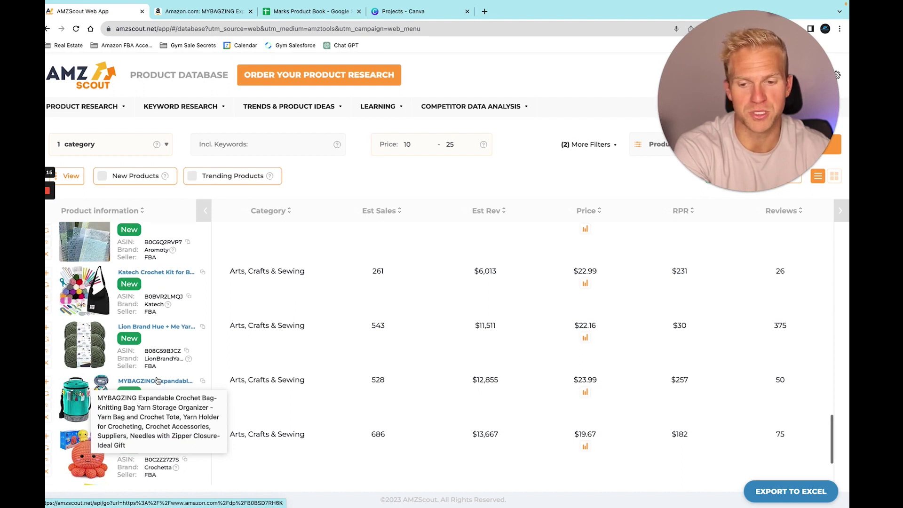
Switch to the product book in Google Sheets and enter "Expandable Crochet Bag" as the product name in the first empty row.
mouse_move(251, 116)
click(292, 11)
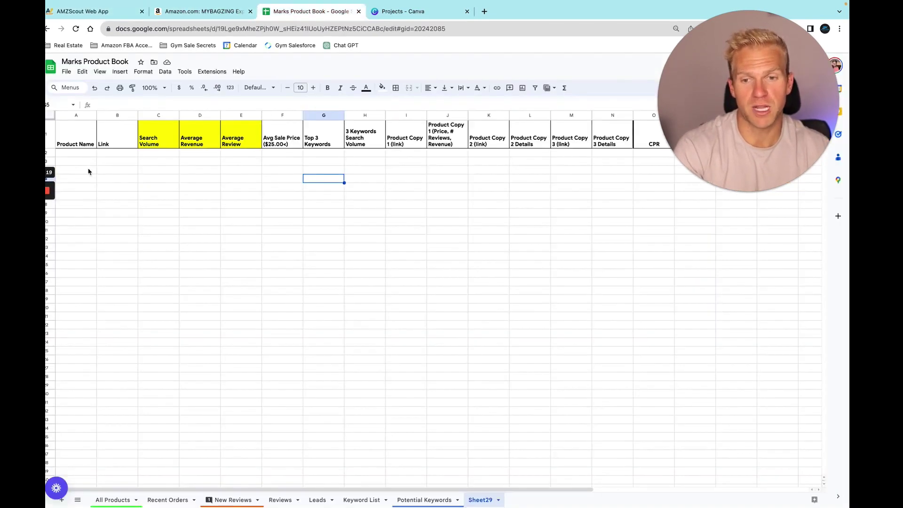
click(78, 154)
text(E)
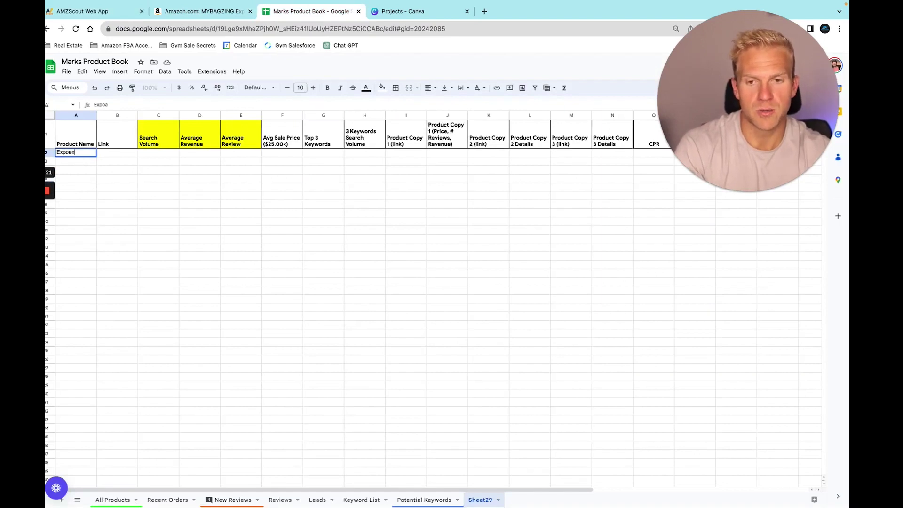
text(xpabd)
key(BackSpace)
key(BackSpace)
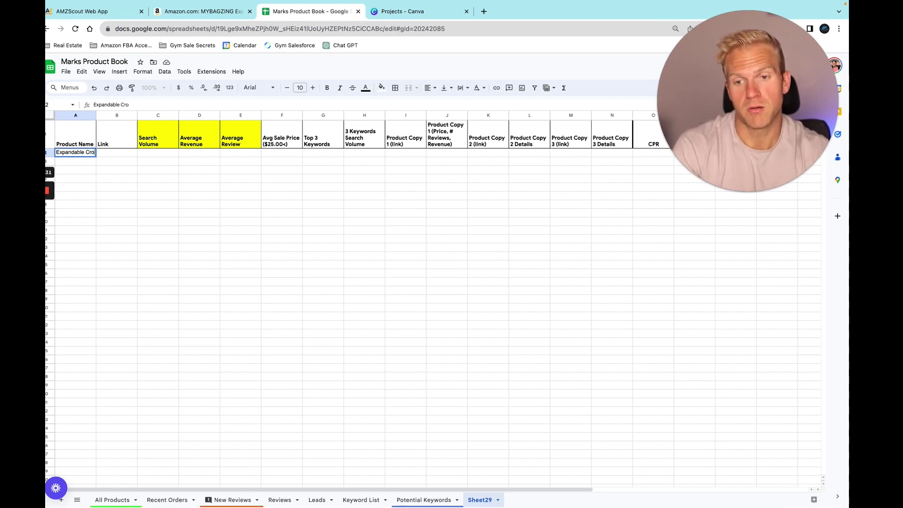
text(t)
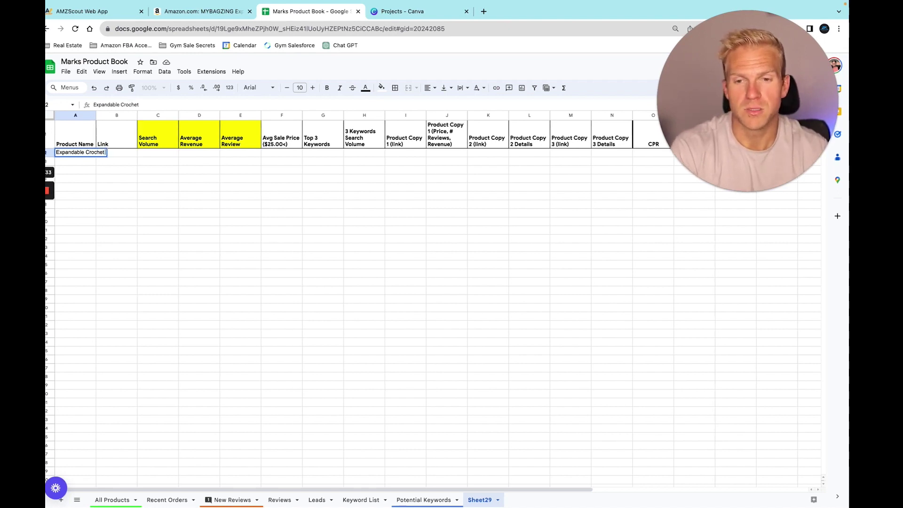
text( Bag)
key(Tab)
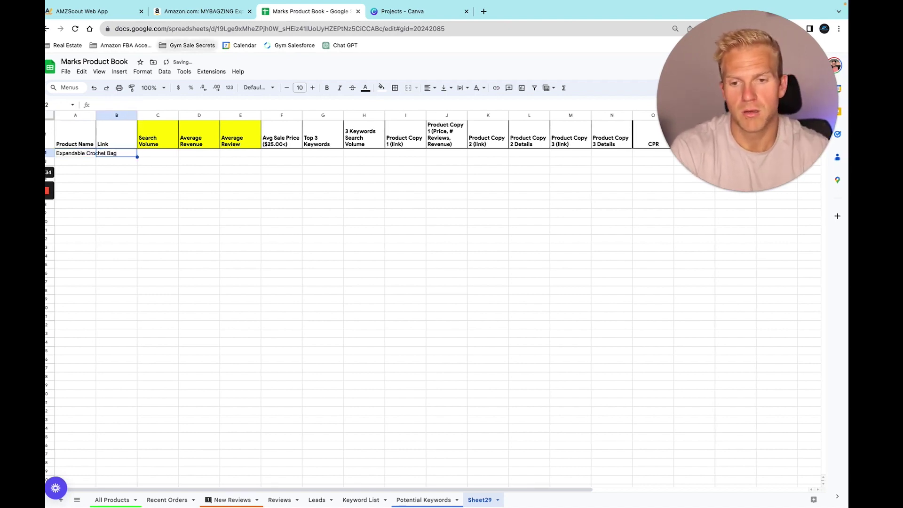
Fill in the crochet bag's search volume as 5000, average revenue as 12000 and average review as 50.
click(198, 11)
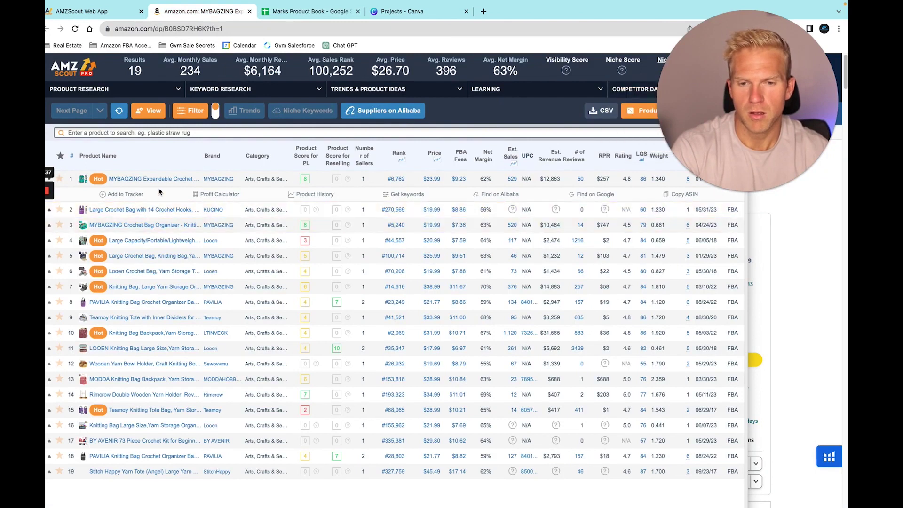
click(306, 12)
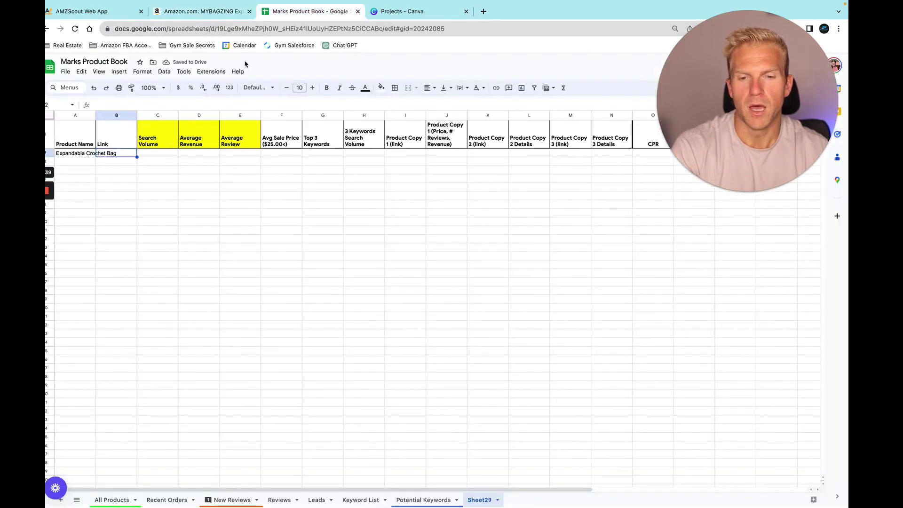
key(Tab)
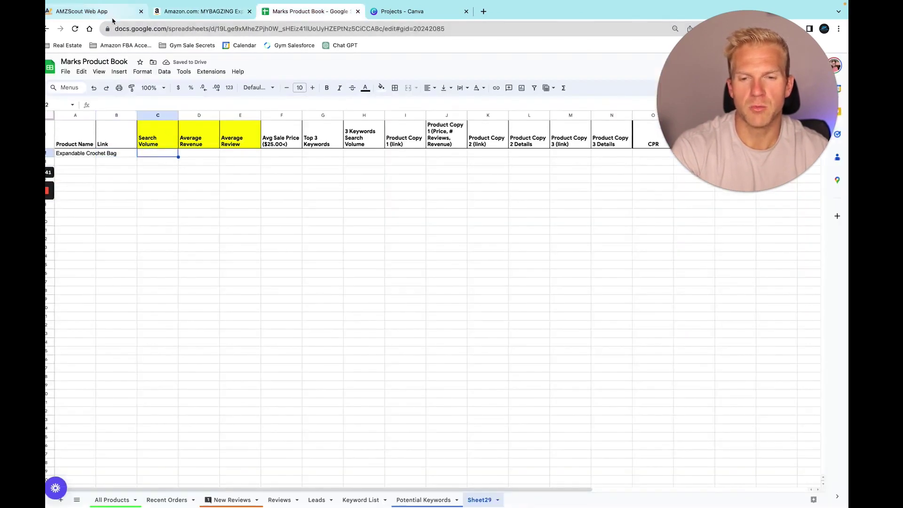
text(5000)
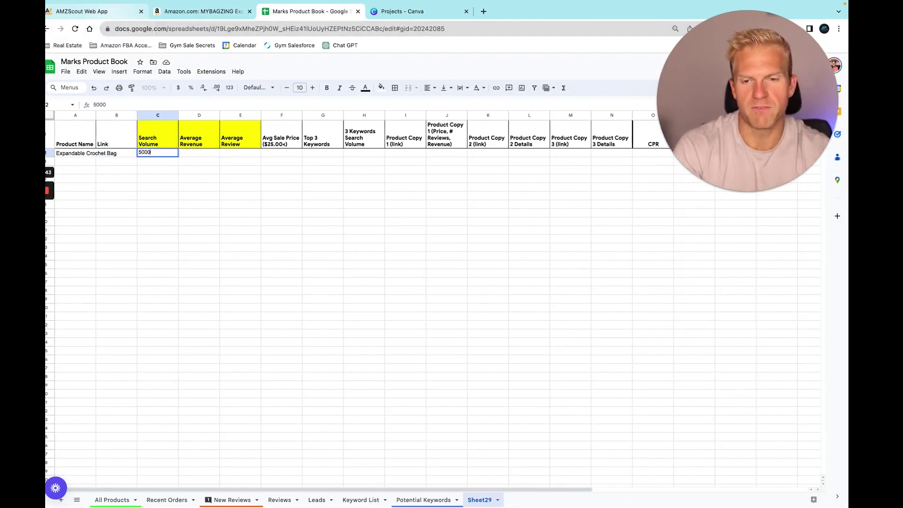
key(Tab)
text(1)
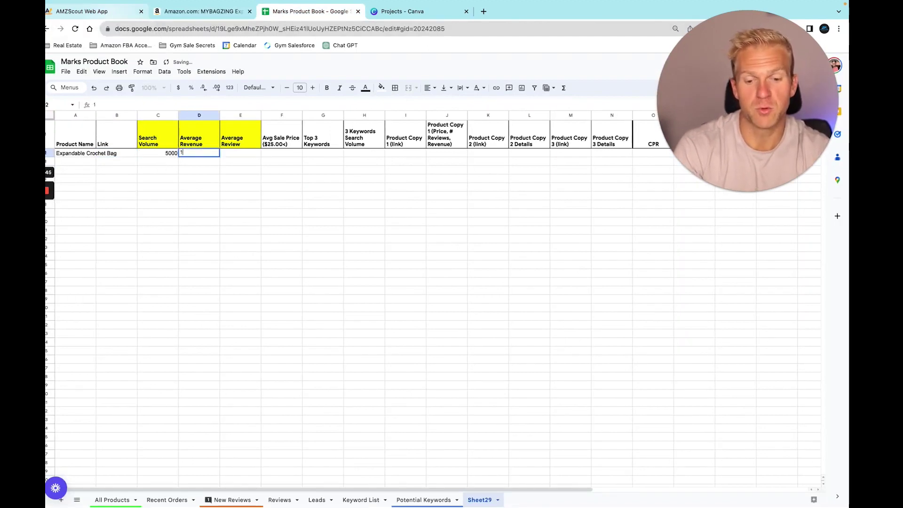
key(Tab)
text(50)
key(Tab)
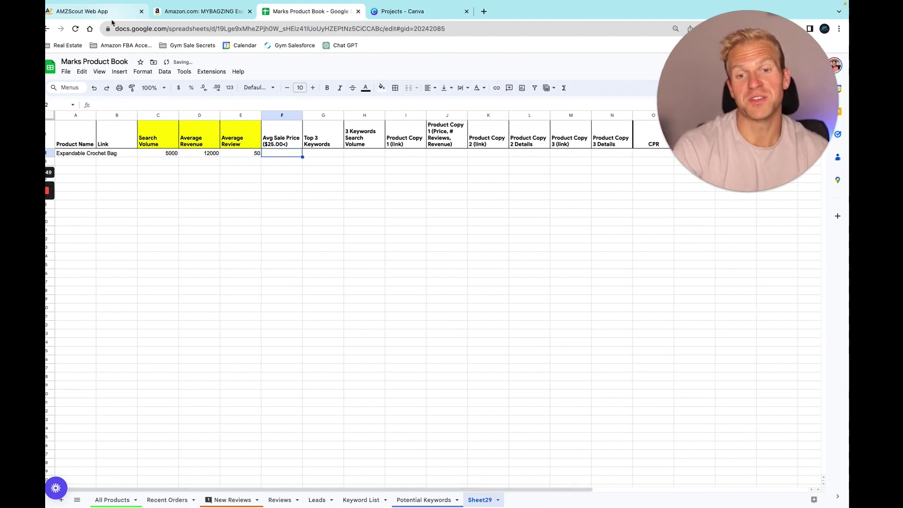
Set the crochet bag's average sale price to $23.99, taken from the AMZScout Pro results.
text(24)
key(Tab)
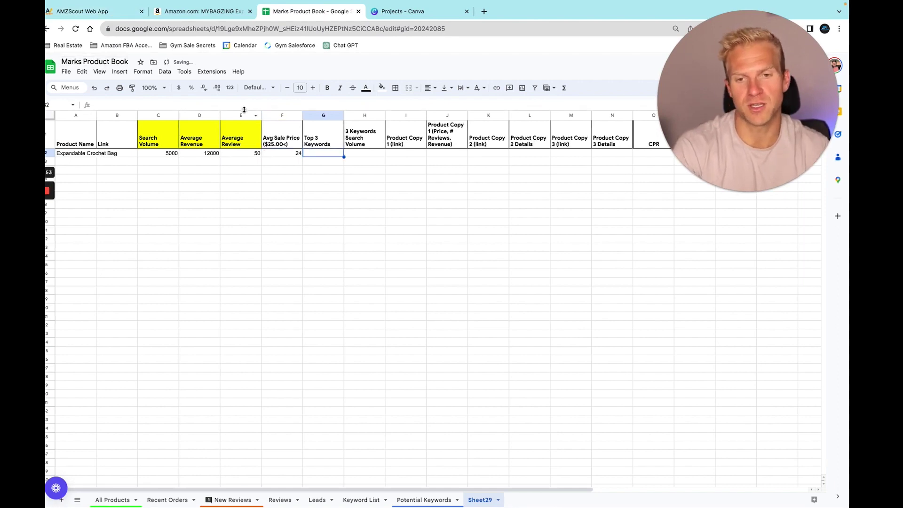
click(202, 11)
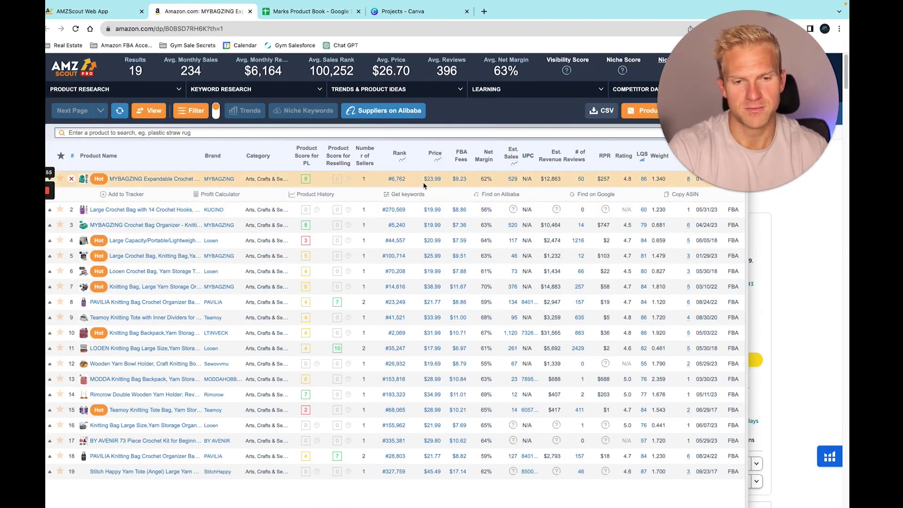
click(308, 11)
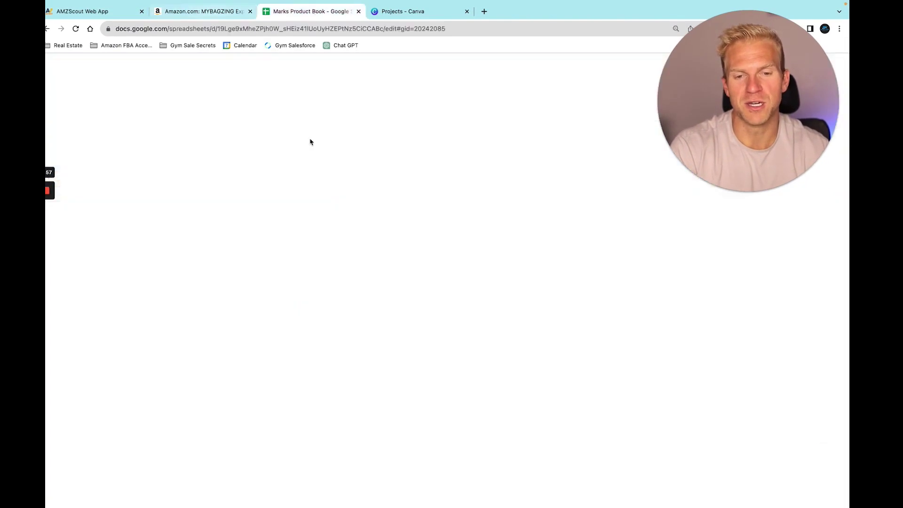
click(289, 156)
text(#)
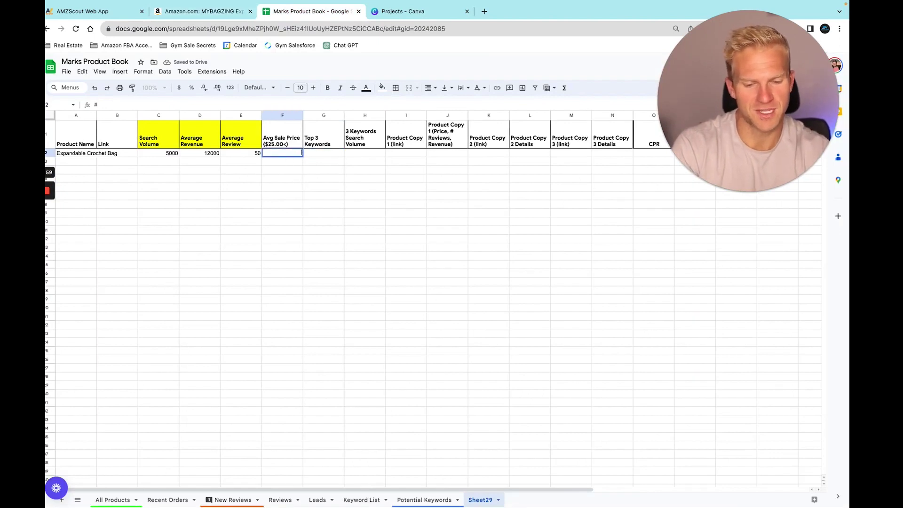
text(23.99)
key(Tab)
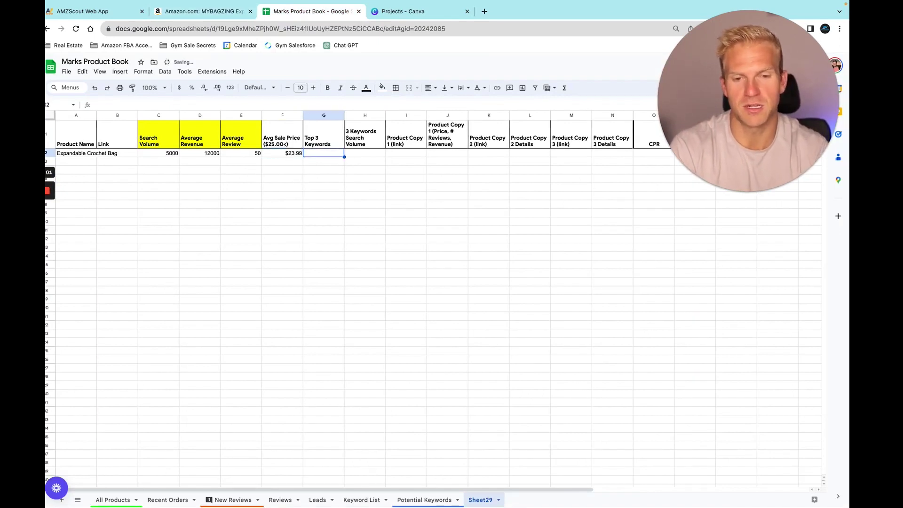
Widen the Product Name column and put the bag's Amazon listing URL in its Link cell.
drag(98, 117, 134, 117)
click(204, 12)
click(205, 29)
click(310, 11)
click(154, 153)
key(ctrl+v)
key(Tab)
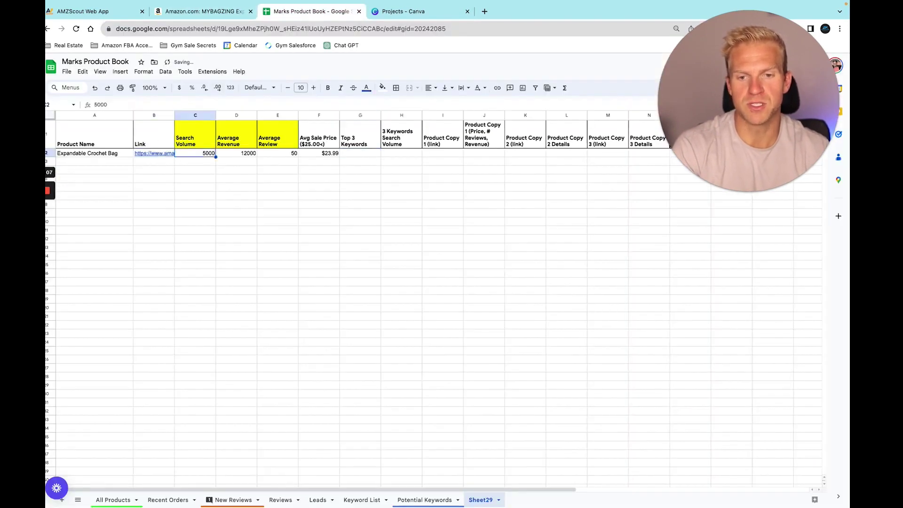
Return to the AMZScout product database, open the Crochetta Crochet Kit for Beginners listing on Amazon and preview its product images.
click(113, 16)
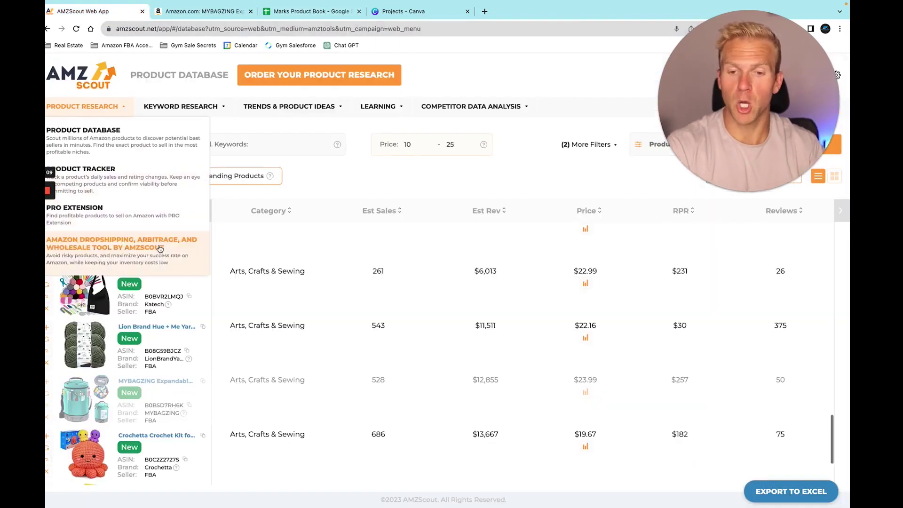
scroll(160, 306, down, 3)
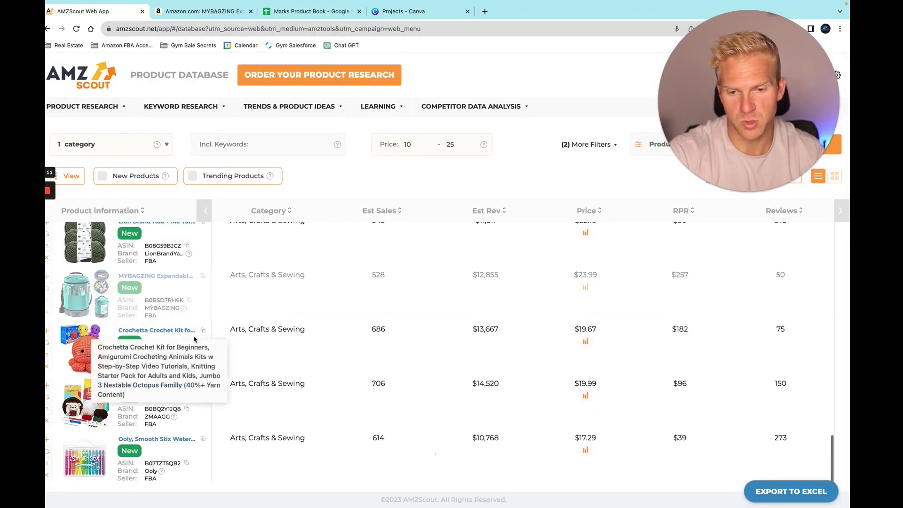
scroll(199, 382, down, 2)
scroll(199, 382, down, 2)
scroll(177, 324, down, 1)
scroll(177, 324, up, 3)
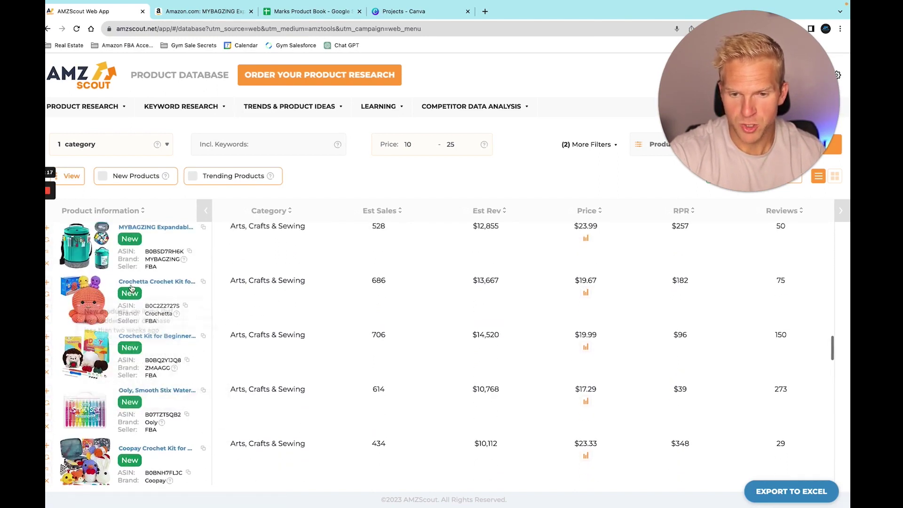
click(135, 284)
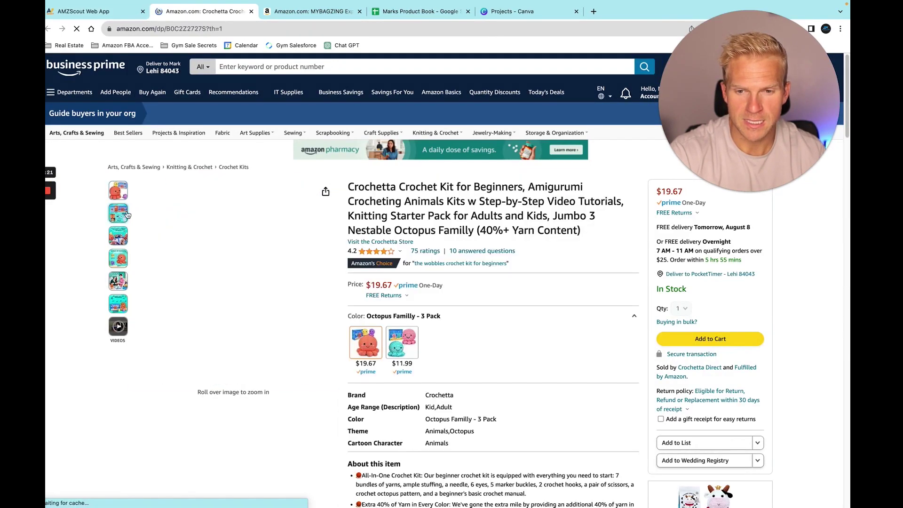
mouse_move(127, 214)
mouse_move(121, 241)
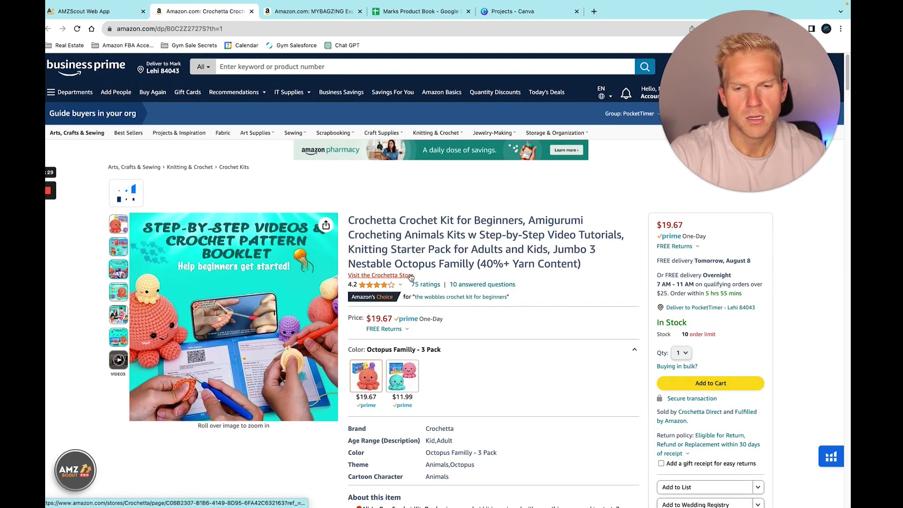
Go back to the AMZScout product database and examine the remaining Arts, Crafts & Sewing products for candidates.
click(80, 3)
scroll(142, 376, down, 5)
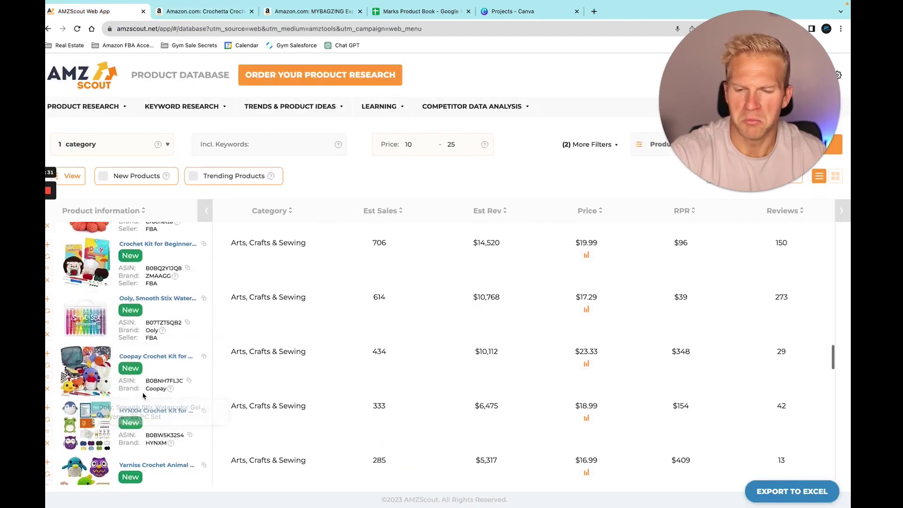
scroll(144, 393, down, 2)
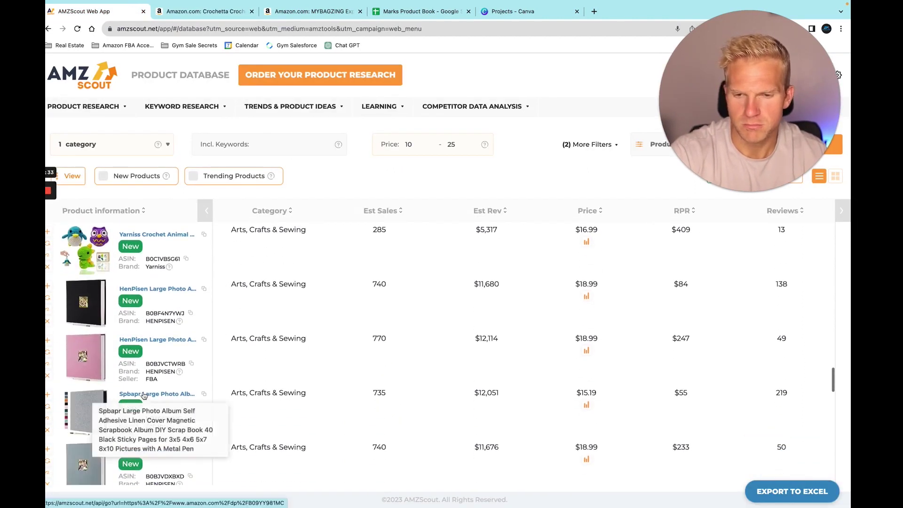
scroll(143, 395, down, 2)
scroll(144, 395, down, 5)
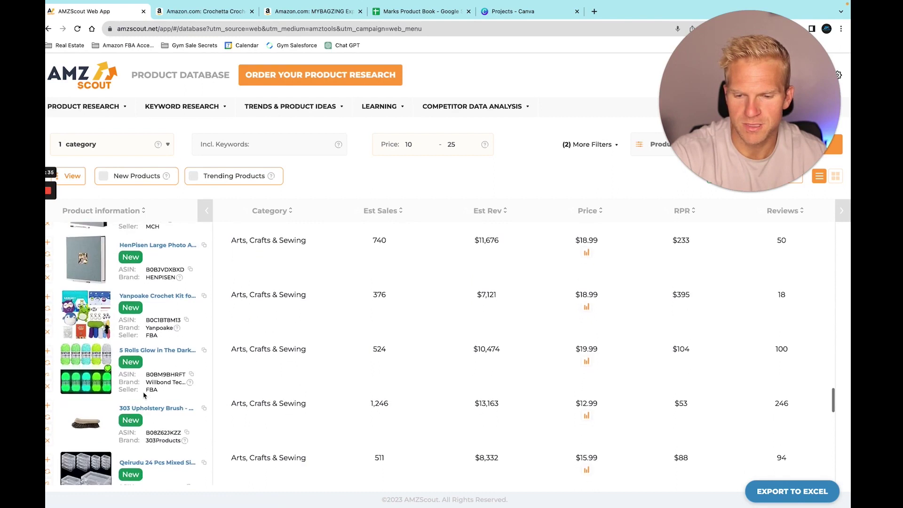
scroll(144, 395, down, 2)
scroll(122, 329, down, 2)
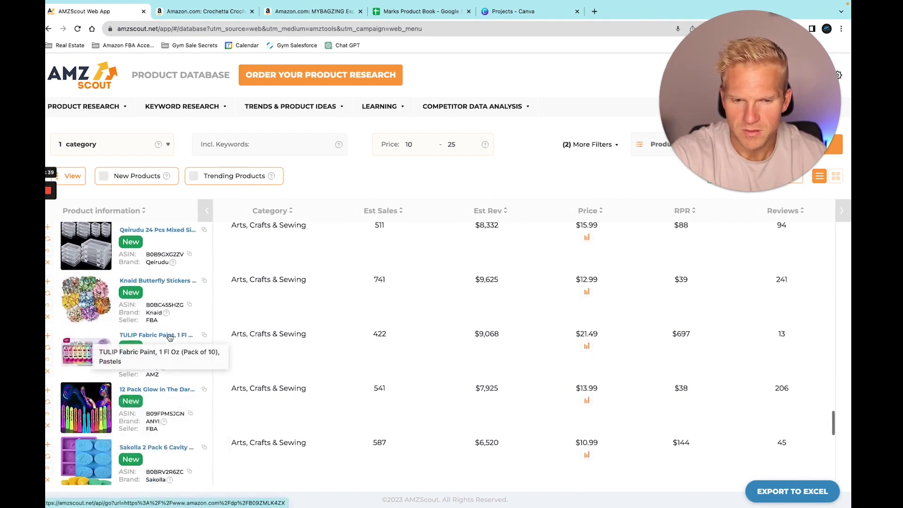
scroll(292, 332, up, 1)
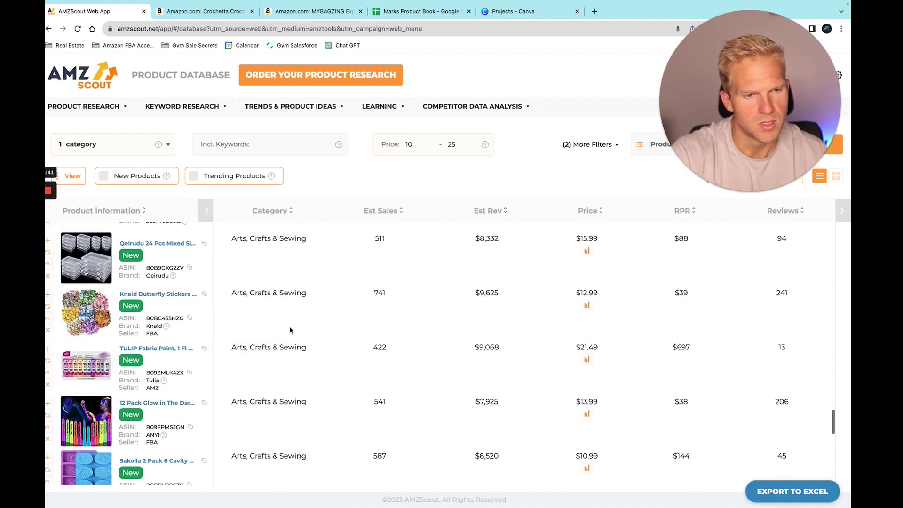
Sort the product database by reviews in ascending order and open the AHYBZN Handheld Sewing Machine listing on Amazon.
scroll(291, 330, up, 10)
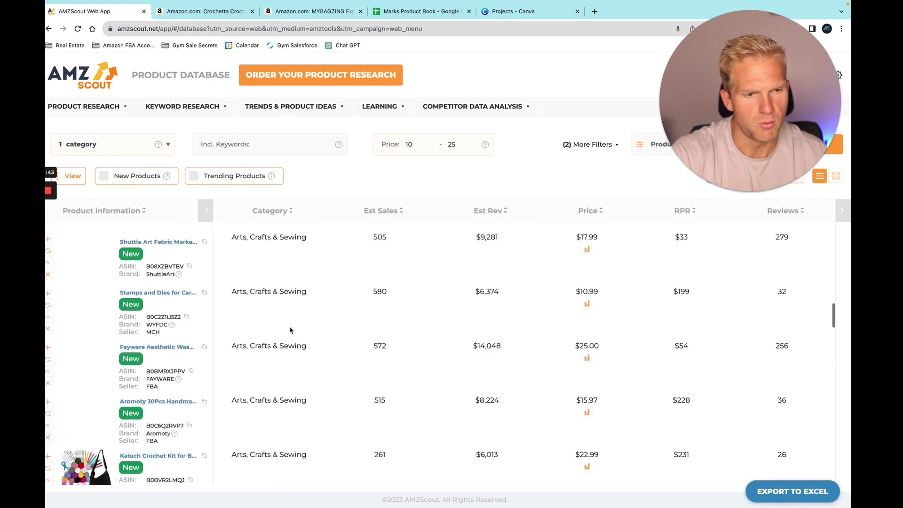
click(780, 211)
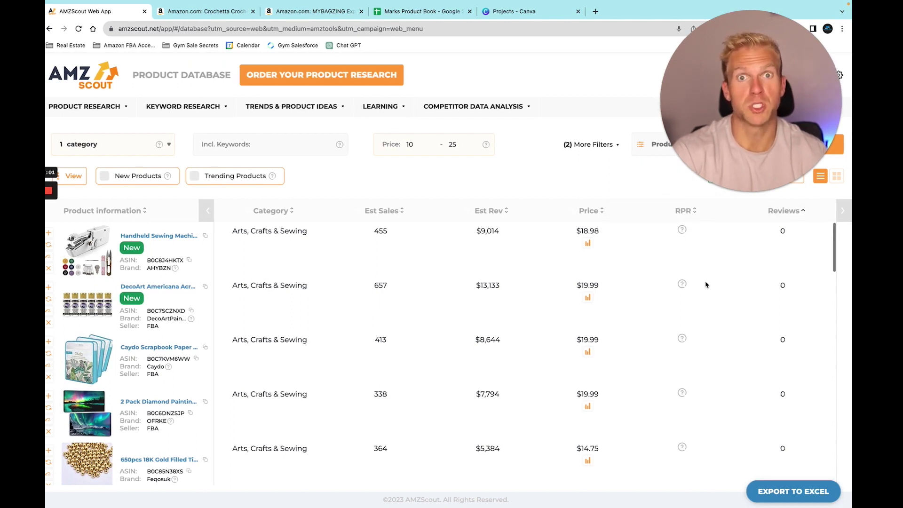
scroll(237, 335, down, 1)
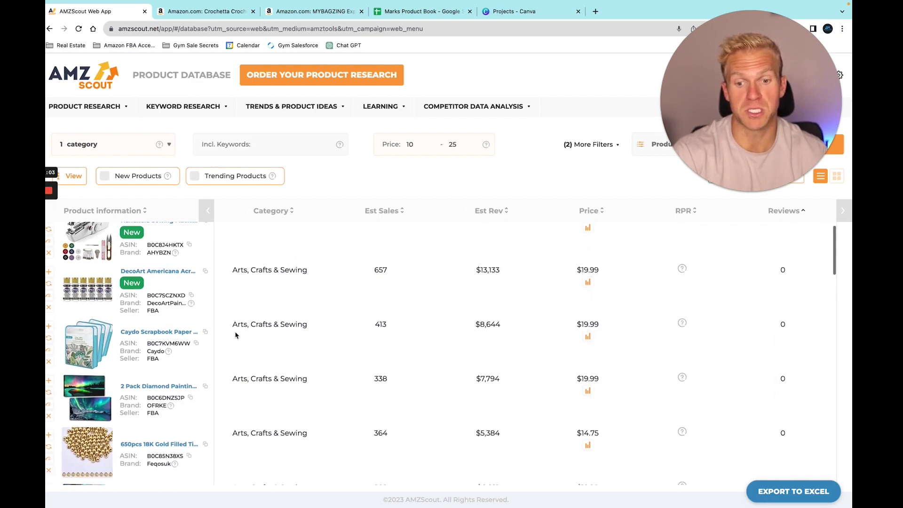
scroll(141, 330, up, 1)
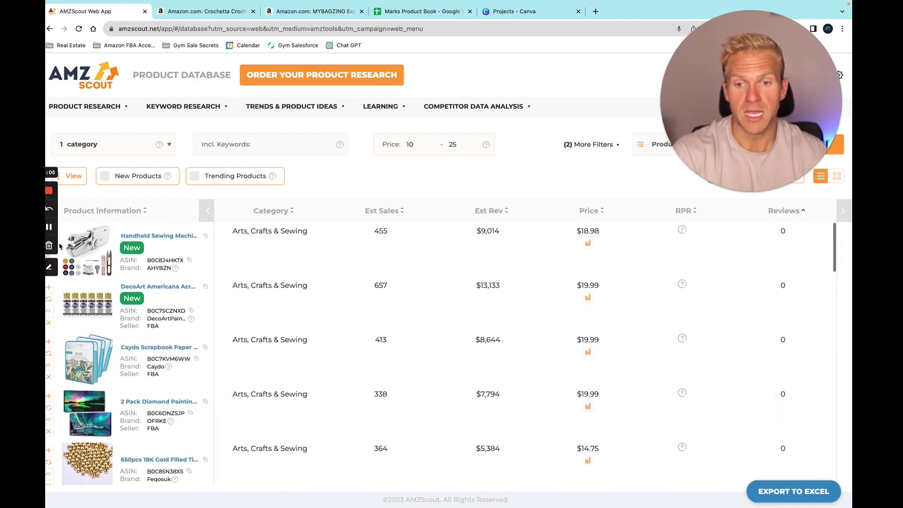
click(153, 239)
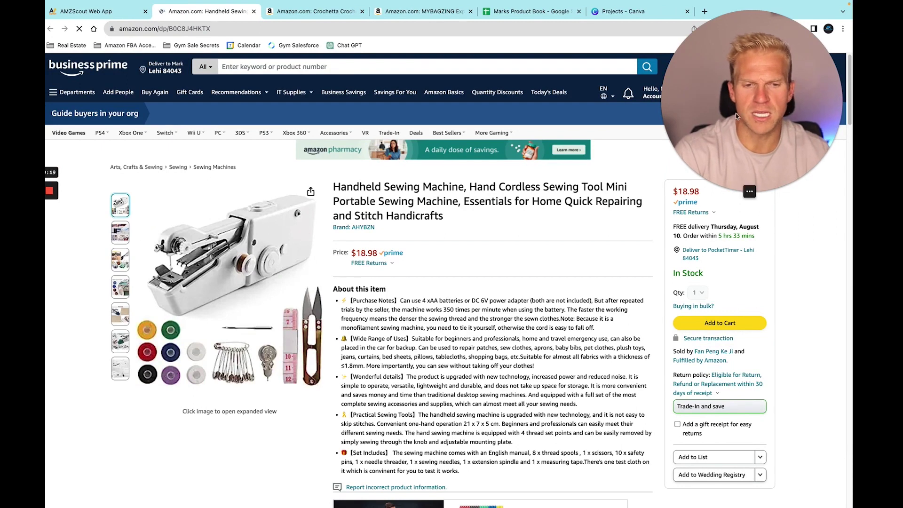
Analyze the sewing machine listing with AMZScout PRO and add "Handheld Sewing Machine" as the next product name in the Marks Product Book spreadsheet.
drag(672, 138, 673, 362)
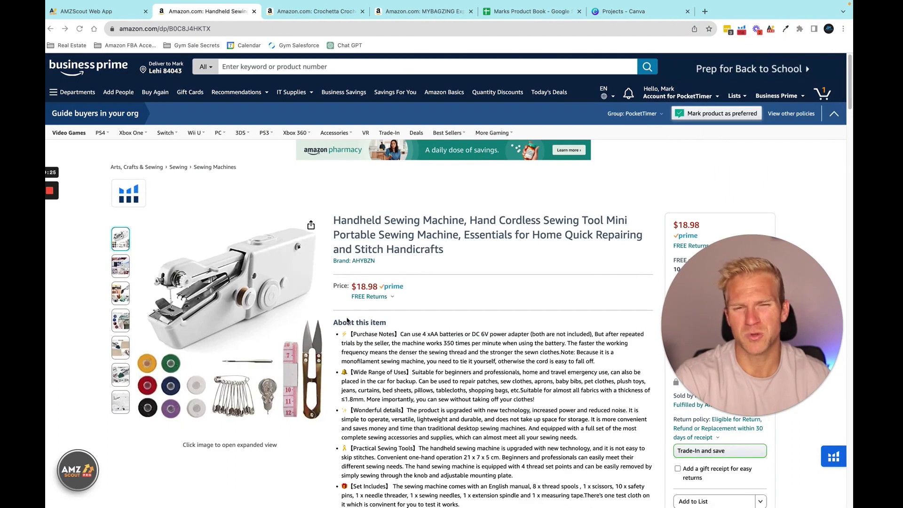
click(79, 470)
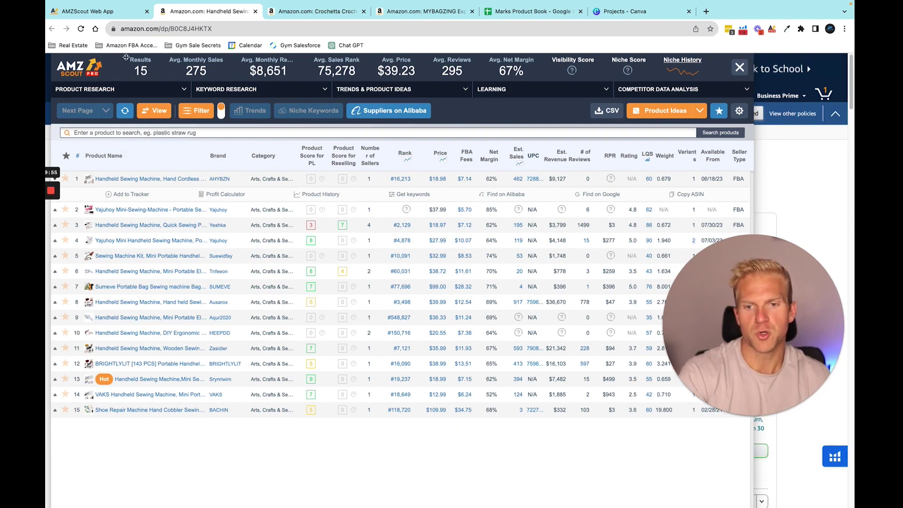
click(531, 11)
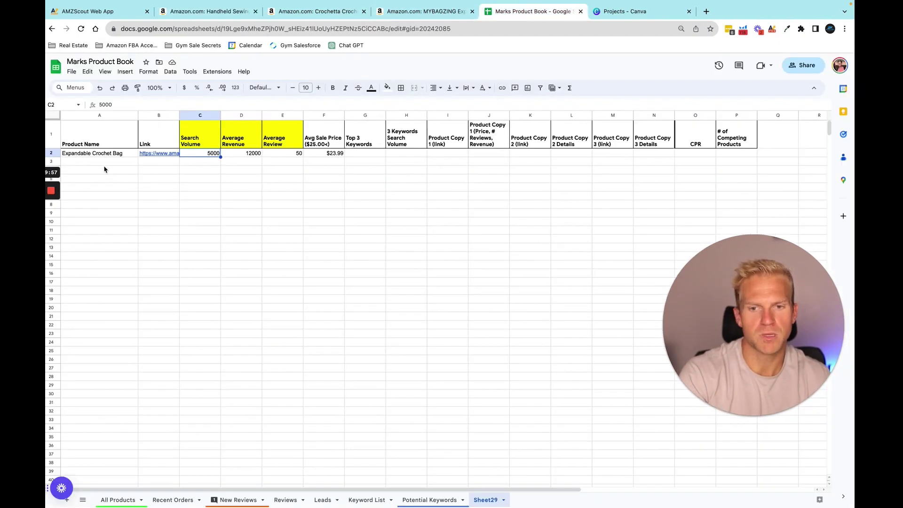
click(103, 162)
text(Handheld Sewi)
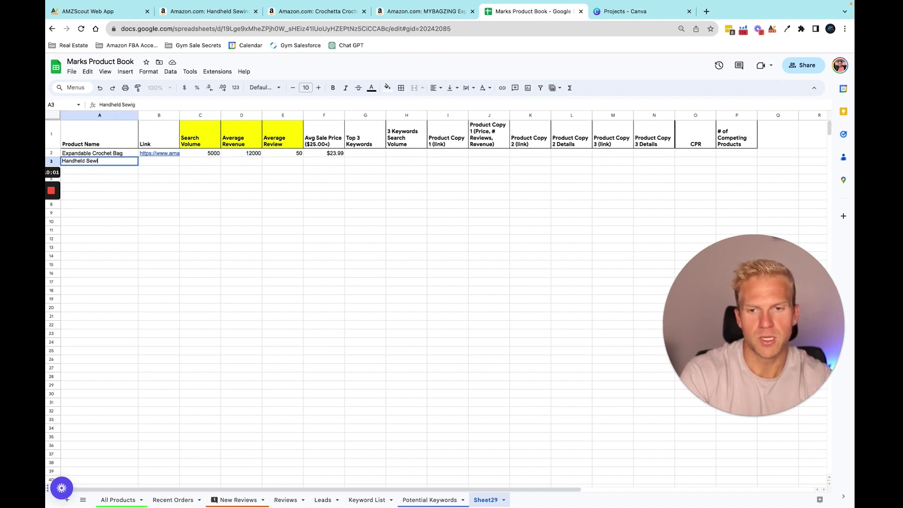
text(ng Machine)
key(Tab)
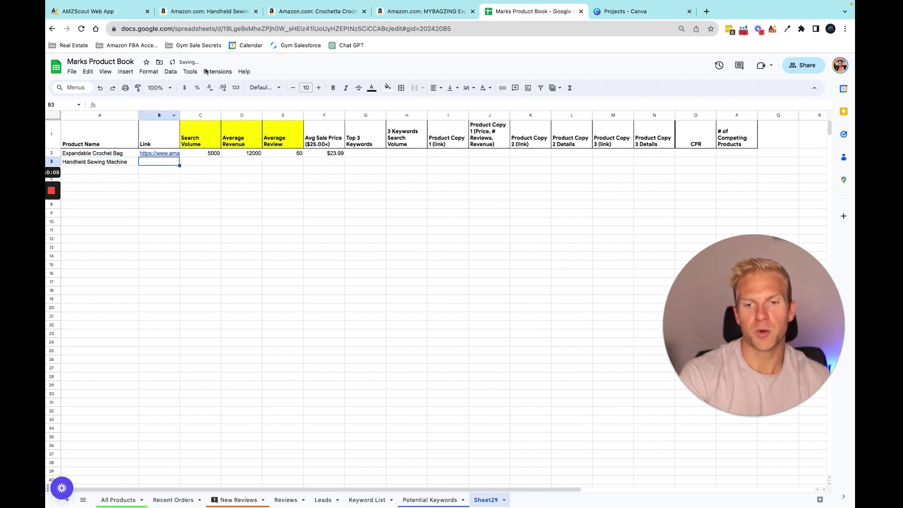
click(423, 11)
click(330, 29)
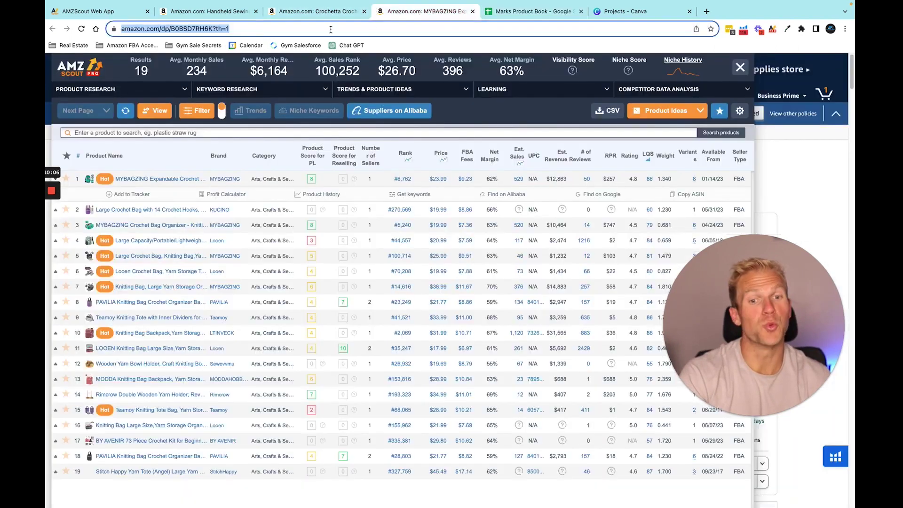
click(293, 13)
click(209, 11)
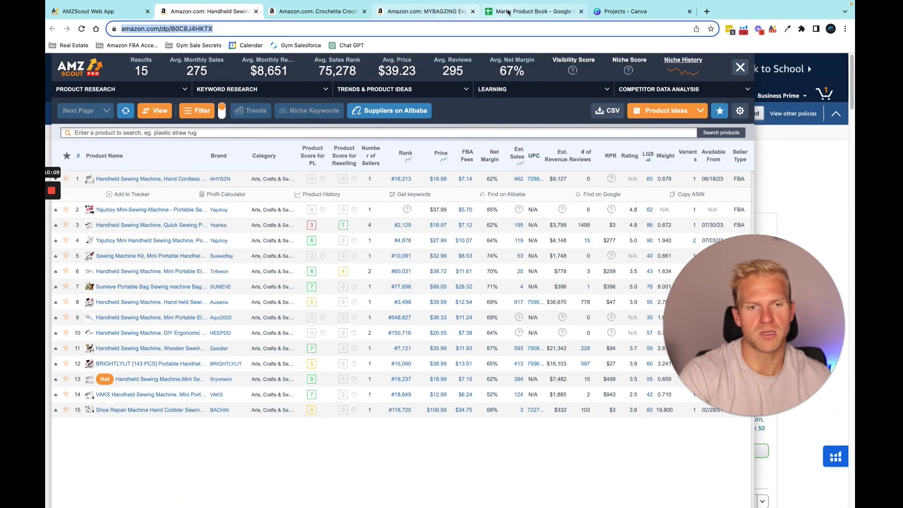
click(507, 12)
text(https://www.amazon.com/dp/B0C8J4HKTX)
Enter a Search Volume of 5000 and an Average Revenue of 9015 for the Handheld Sewing Machine.
click(204, 164)
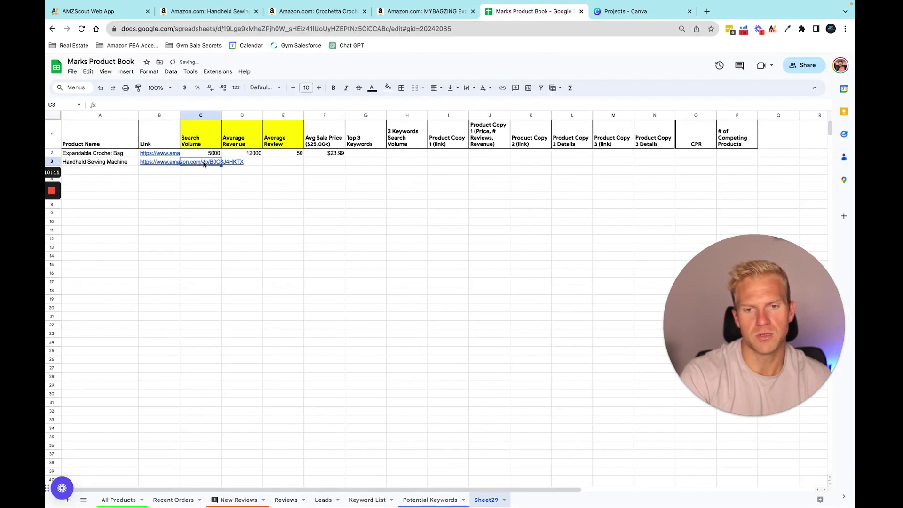
text(5000)
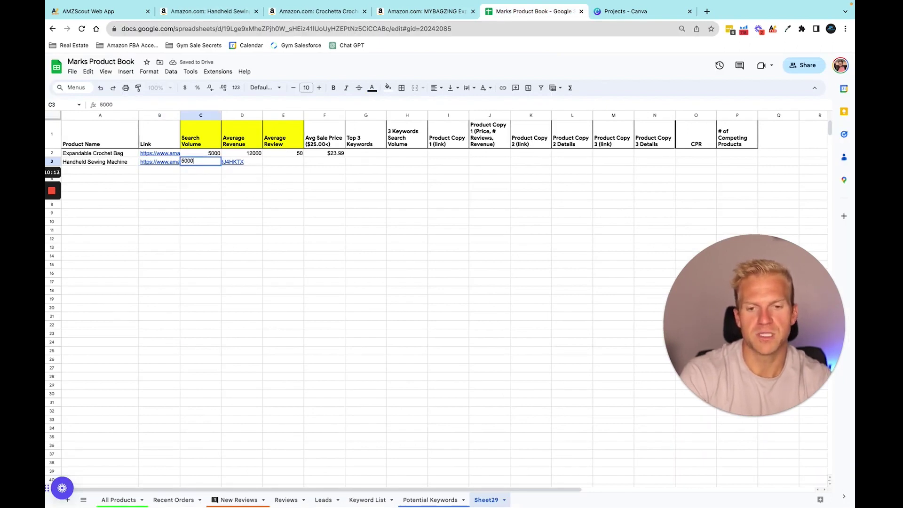
key(Tab)
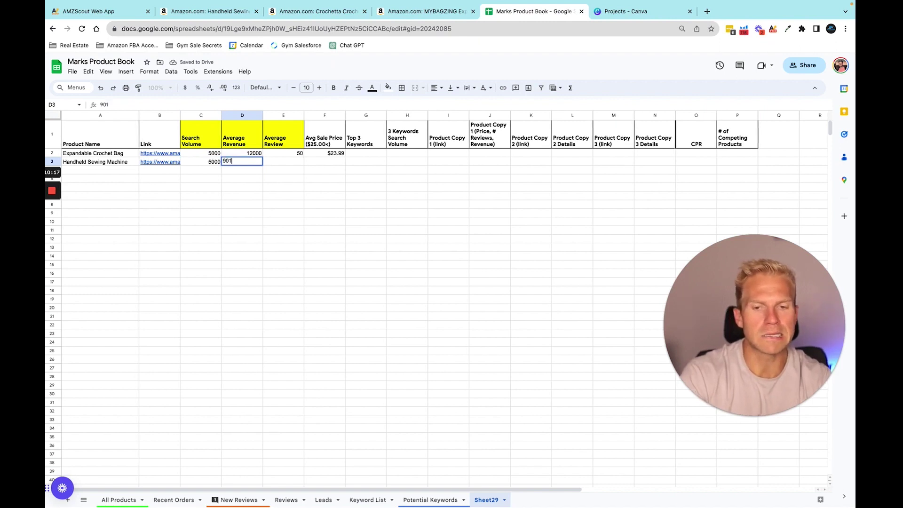
key(Return)
key(Right)
key(Right)
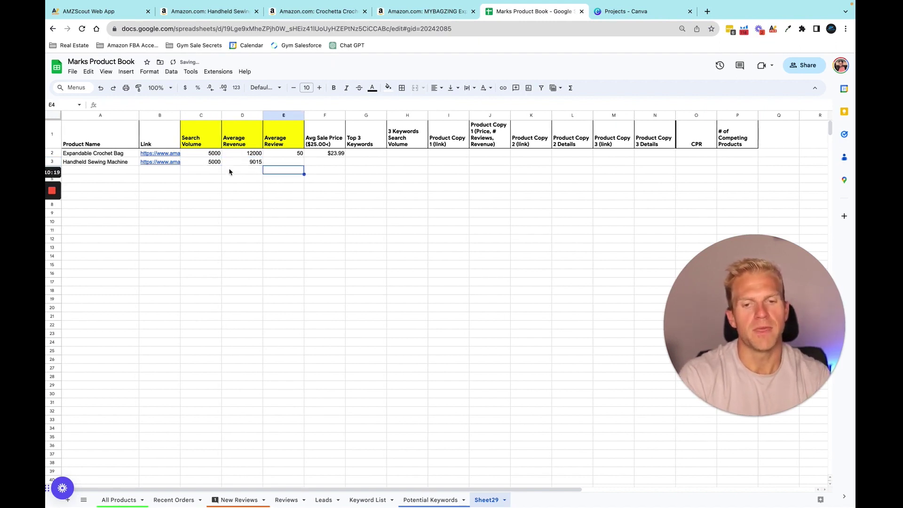
Check the review figures in the sewing machine's AMZScout PRO analysis and enter 0 as its Average Review in the spreadsheet.
click(225, 14)
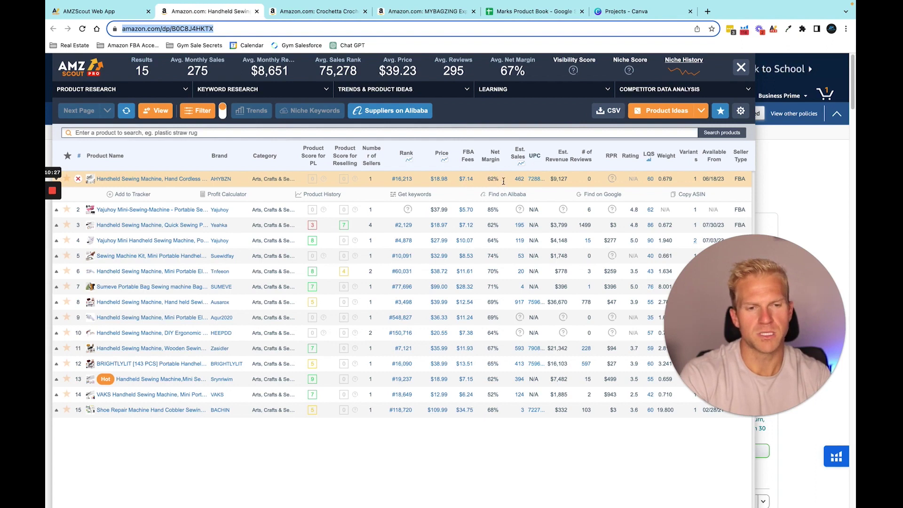
mouse_move(248, 3)
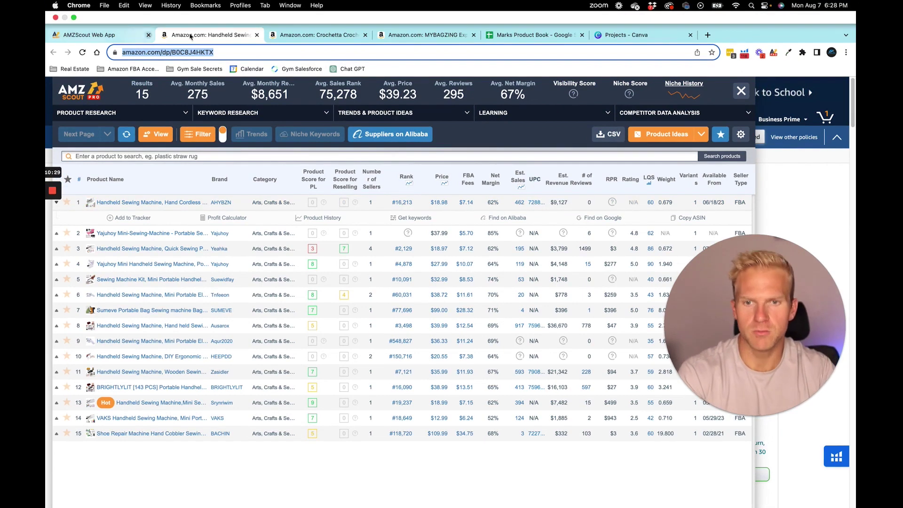
click(534, 35)
click(337, 160)
click(286, 162)
text(0)
key(Tab)
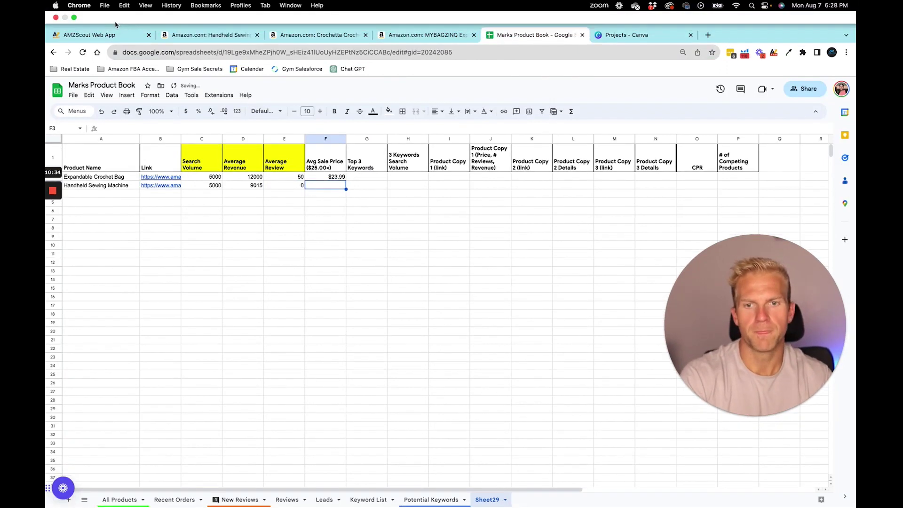
Return to the AMZScout product database and sort the products by estimated revenue in descending order.
click(85, 33)
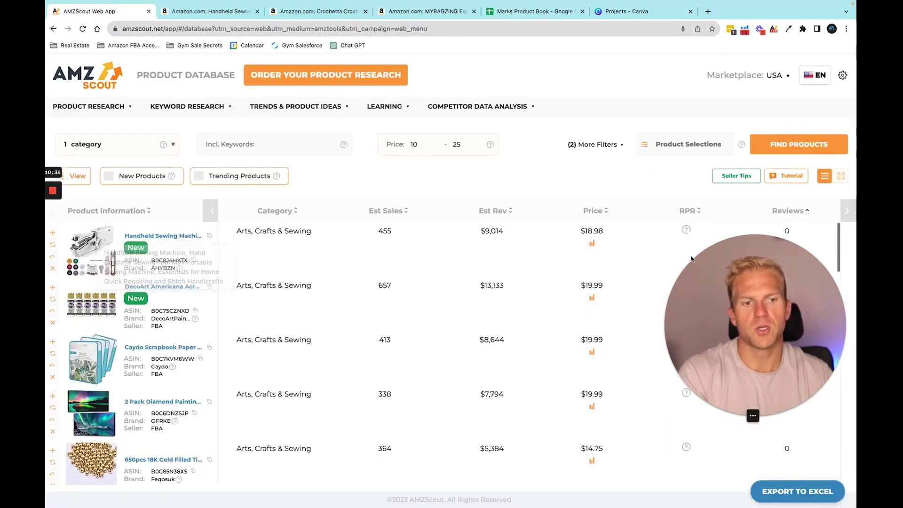
drag(750, 210, 749, 344)
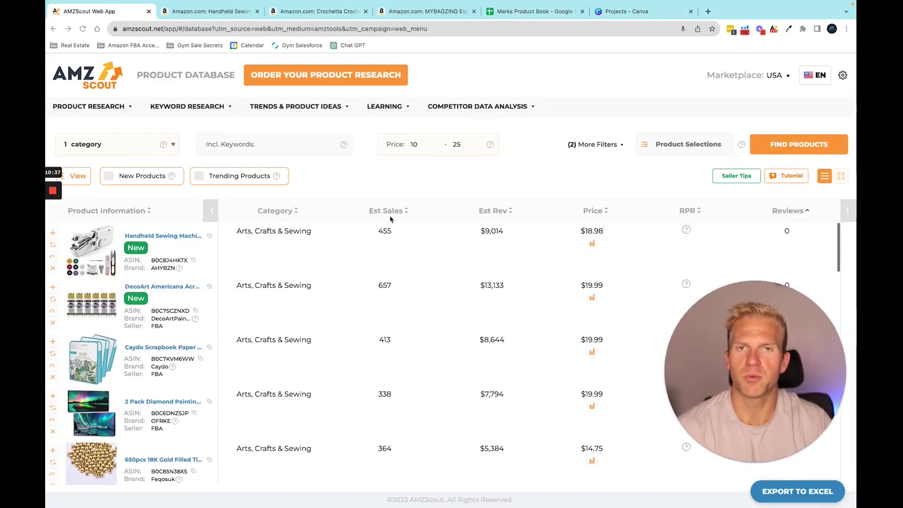
click(493, 213)
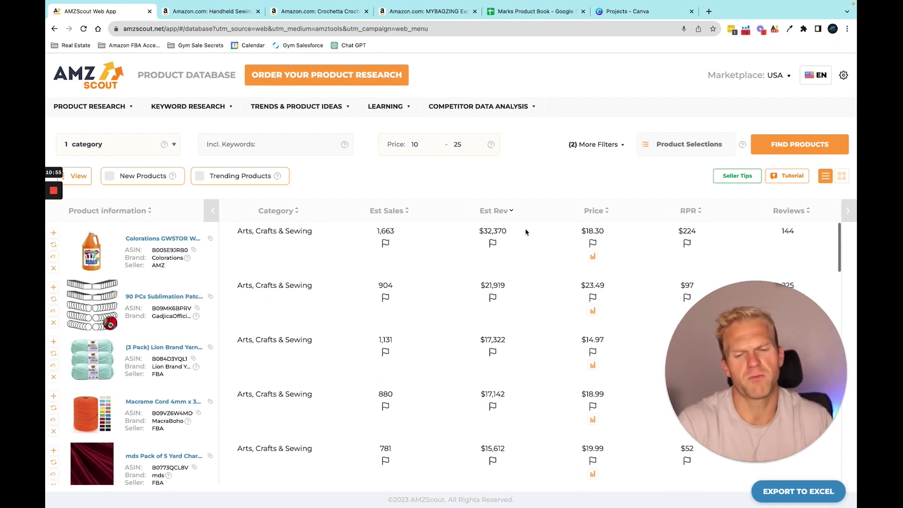
Look through the highest-revenue products and open the 24 Box Crushed Glass Craft Glitter listing on Amazon.
scroll(478, 254, down, 4)
scroll(191, 382, down, 2)
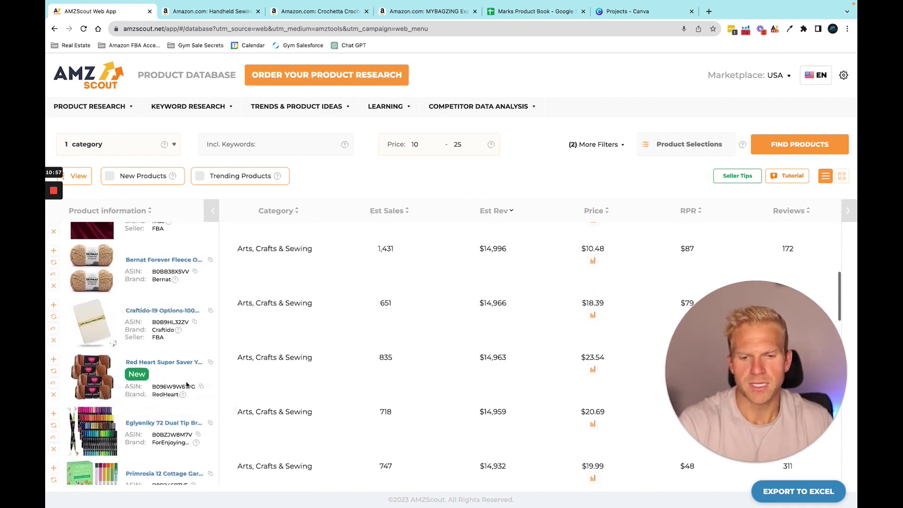
scroll(186, 385, down, 5)
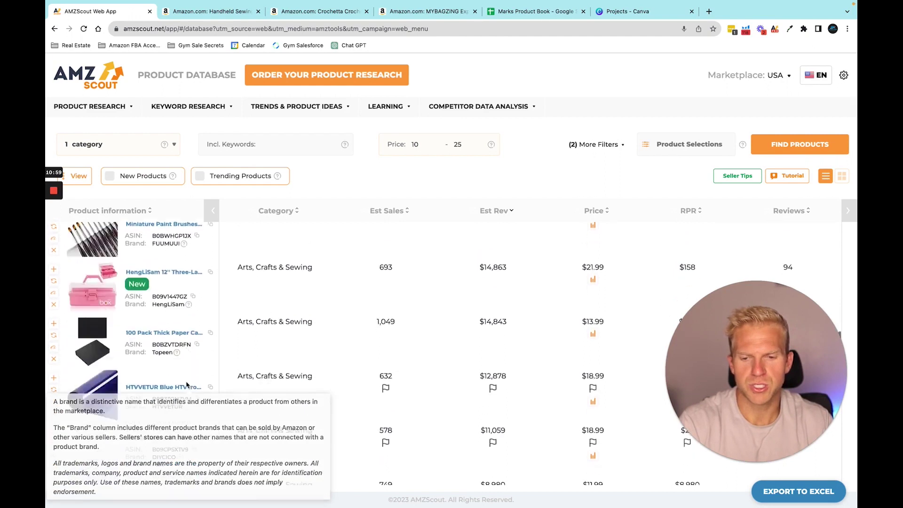
scroll(187, 385, down, 2)
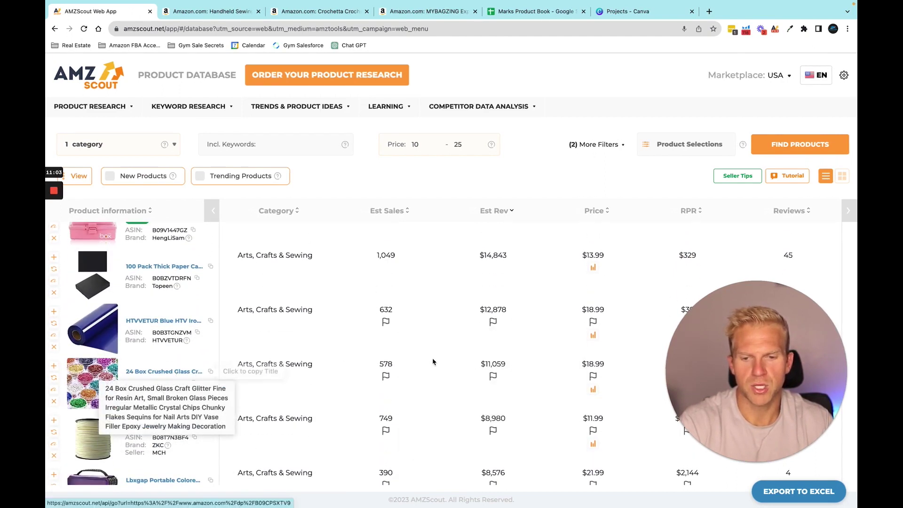
scroll(283, 371, down, 1)
scroll(269, 377, down, 1)
click(170, 285)
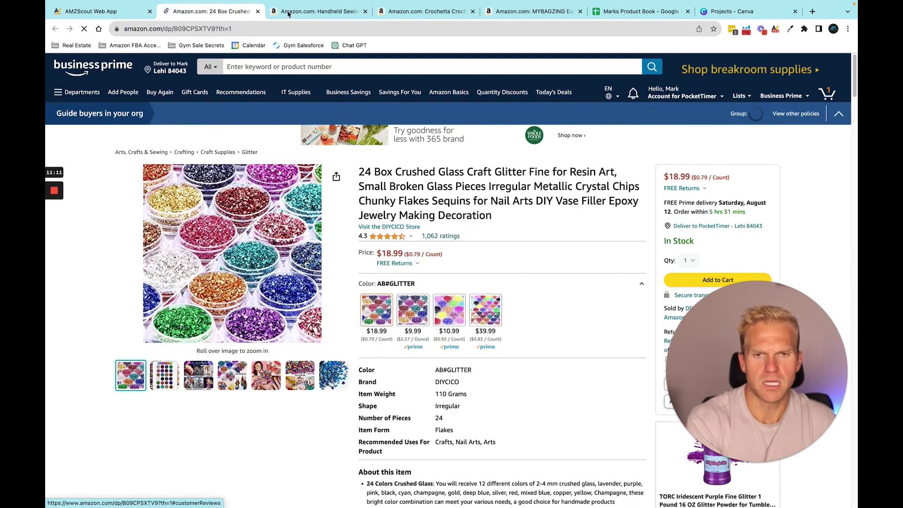
Close the four open Amazon listings for the crushed glass glitter, sewing machine, crochet kit and MYBAGZING bag.
click(257, 12)
click(258, 11)
click(258, 12)
click(258, 11)
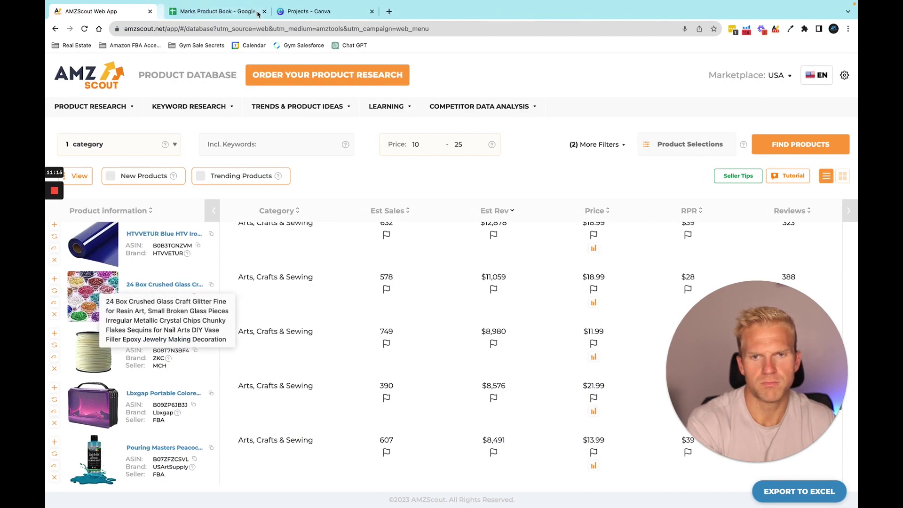
Examine the further Arts, Crafts & Sewing products in the database, comparing their estimated sales, revenue, price and reviews for new candidates.
scroll(282, 358, down, 4)
scroll(282, 359, down, 2)
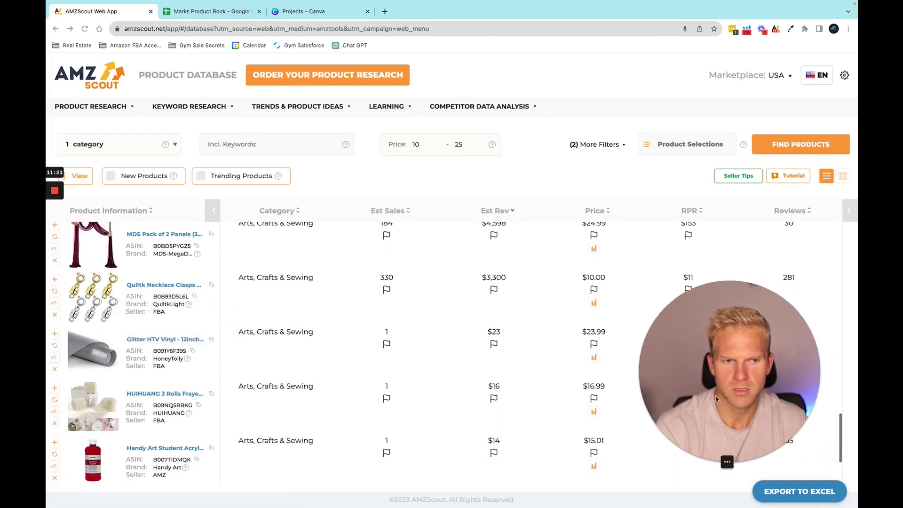
scroll(430, 378, down, 2)
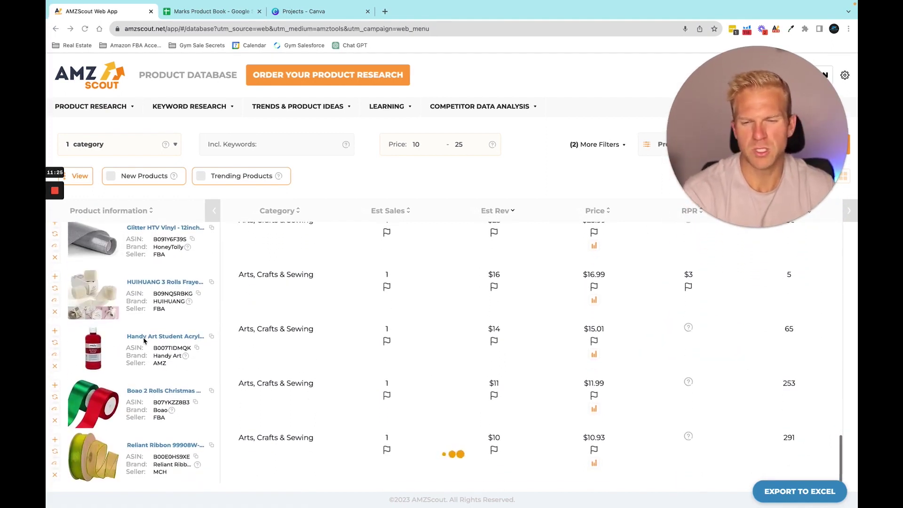
scroll(155, 367, down, 4)
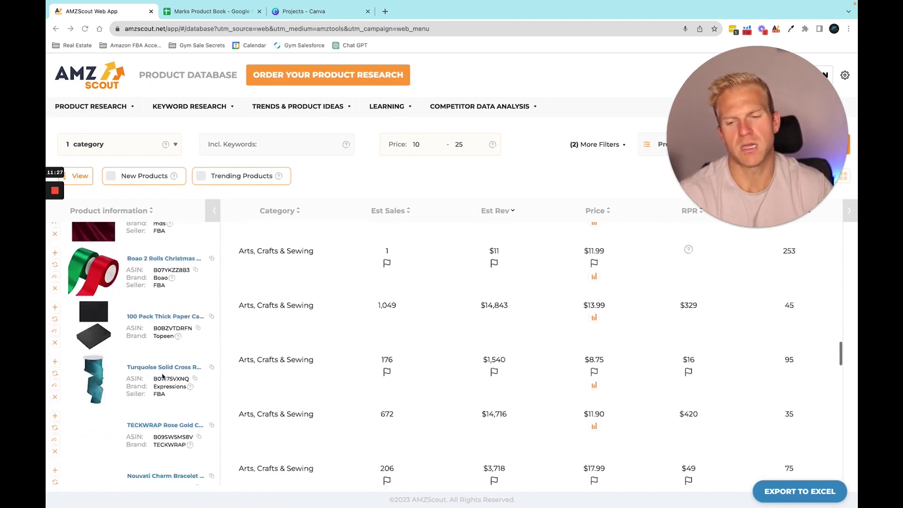
scroll(163, 376, down, 2)
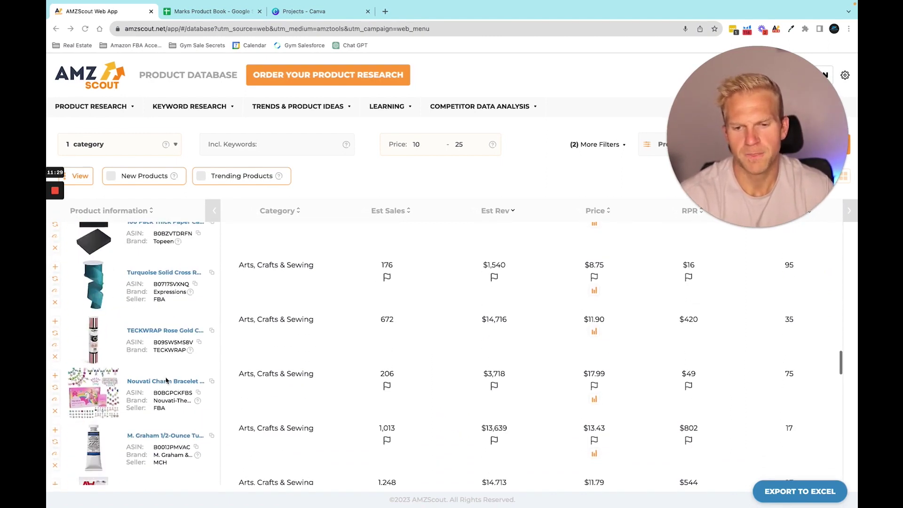
scroll(168, 384, down, 2)
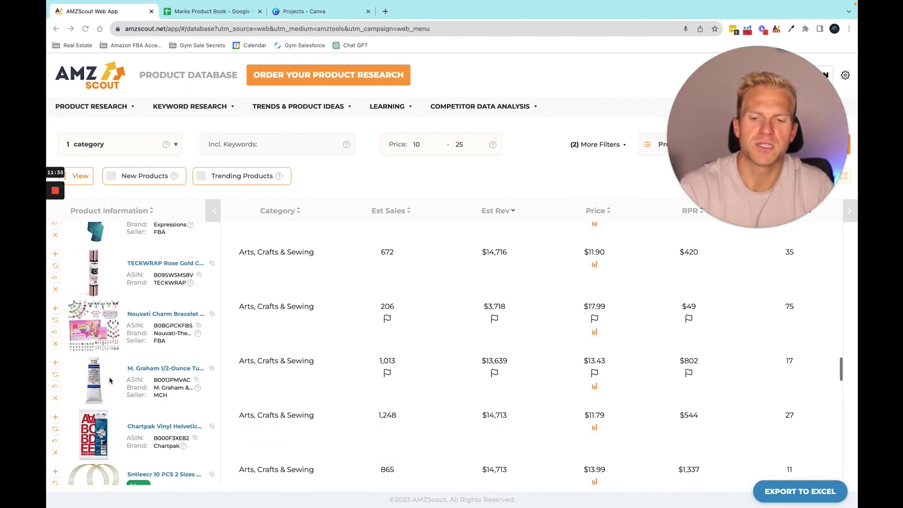
scroll(110, 380, down, 2)
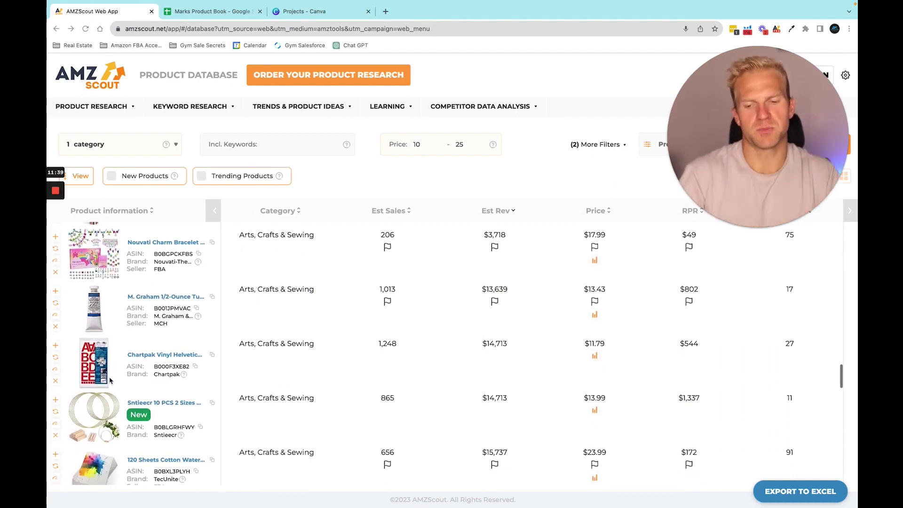
scroll(109, 380, down, 5)
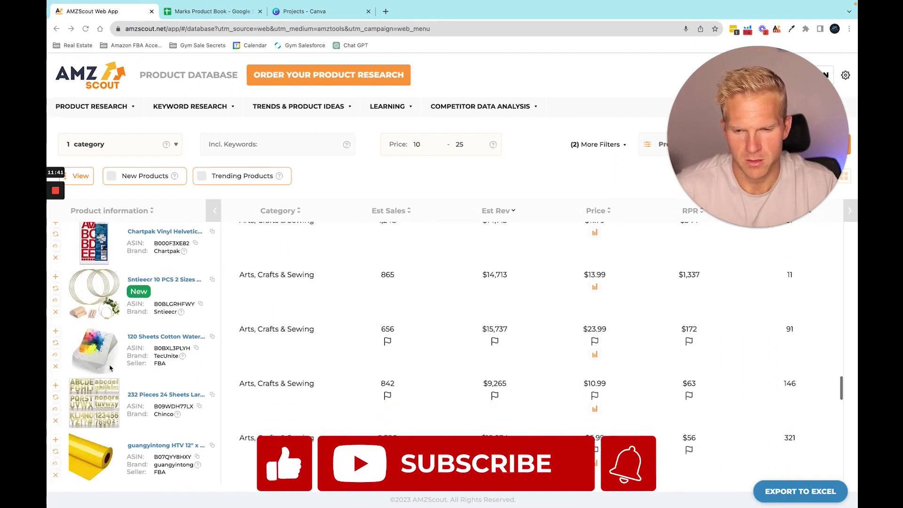
scroll(110, 369, down, 1)
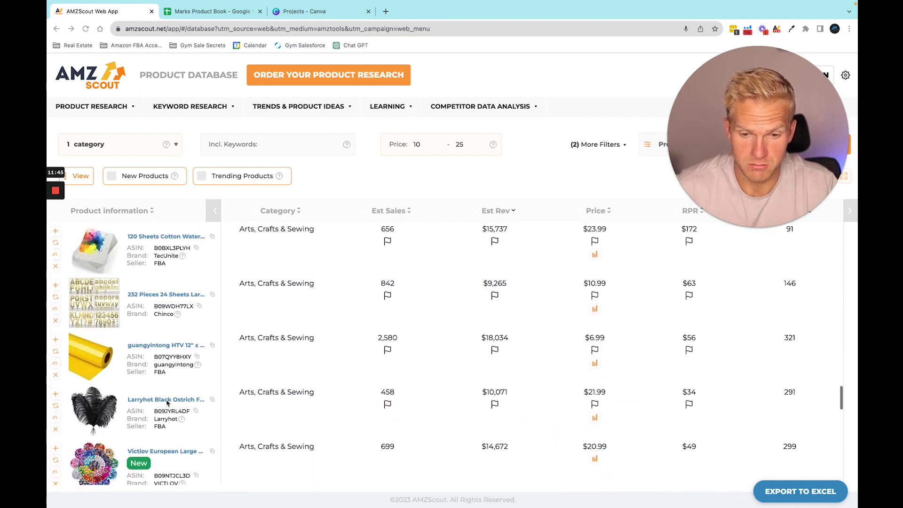
scroll(240, 410, down, 1)
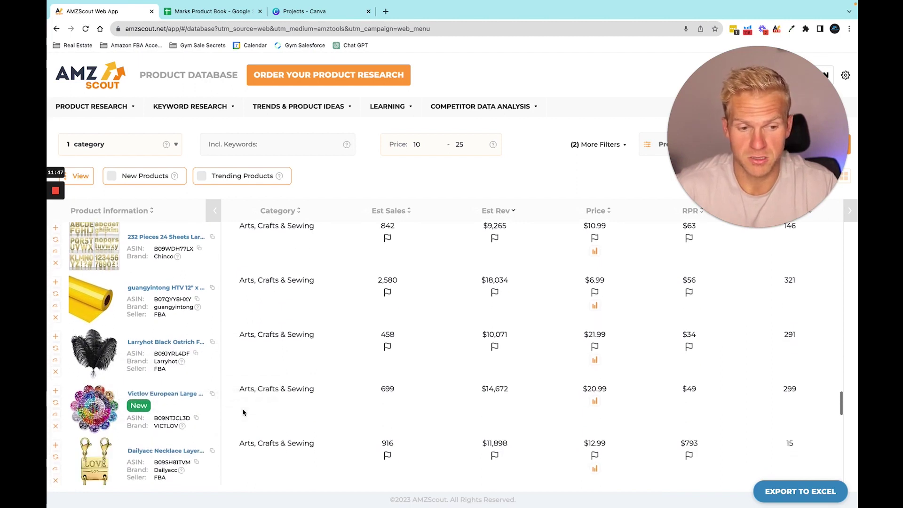
scroll(243, 413, down, 1)
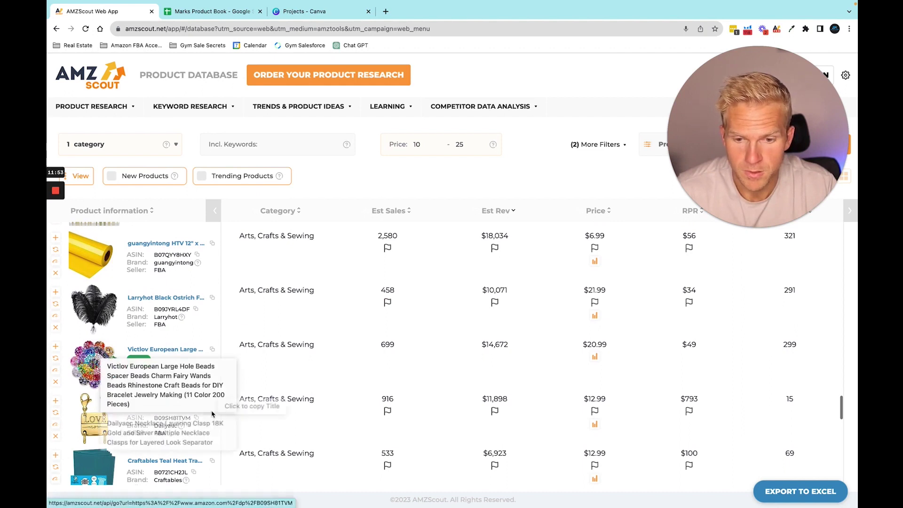
scroll(365, 413, down, 1)
scroll(365, 414, down, 2)
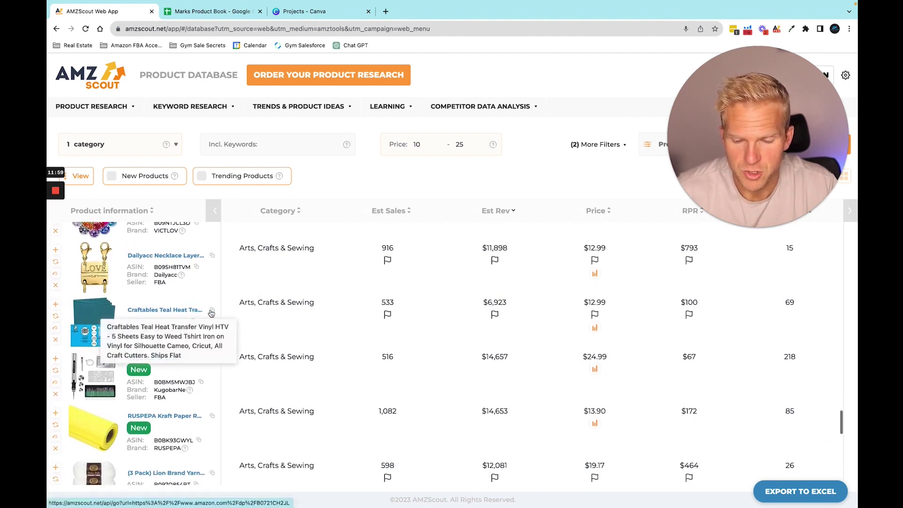
scroll(377, 361, down, 4)
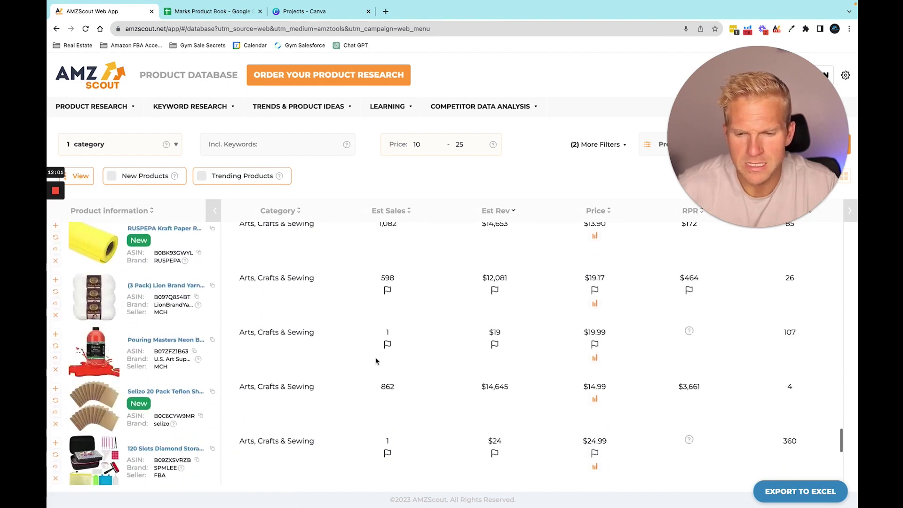
scroll(376, 360, down, 2)
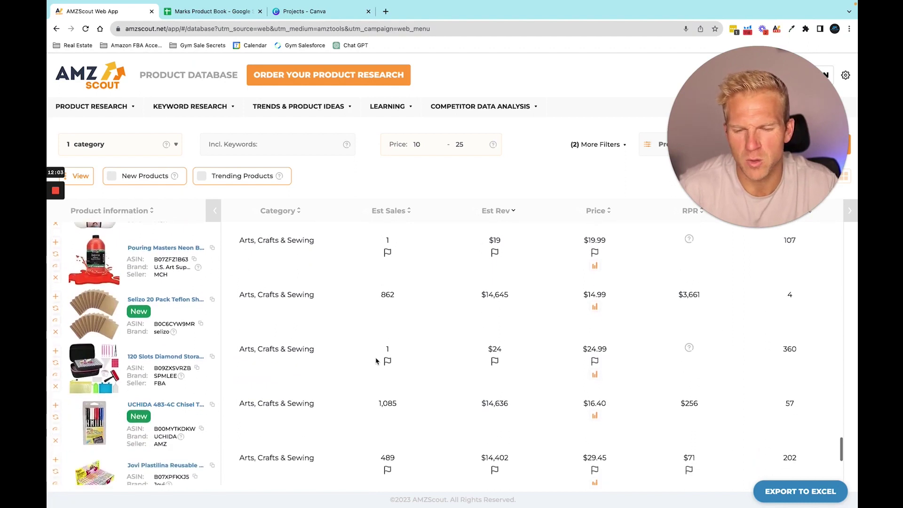
Look through the remaining lower-revenue Arts, Crafts & Sewing products and compare their sales, revenue and review numbers.
scroll(376, 361, down, 1)
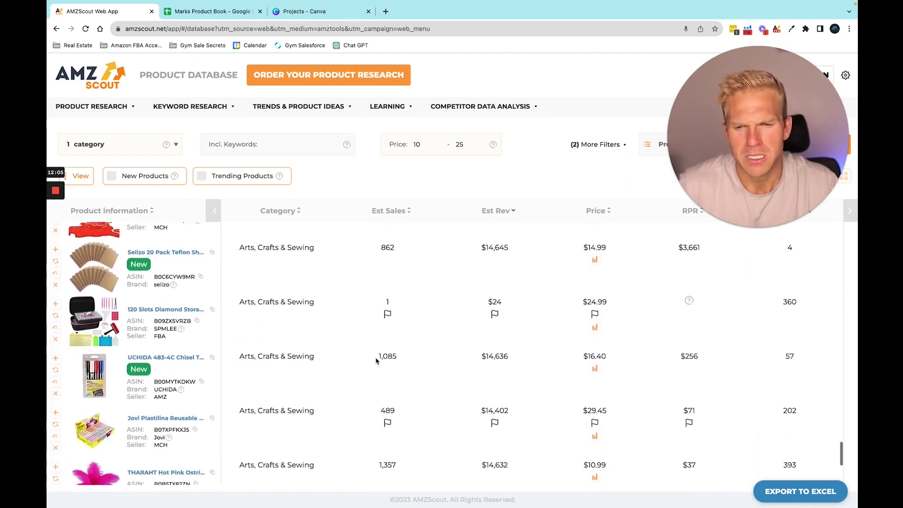
scroll(247, 264, down, 4)
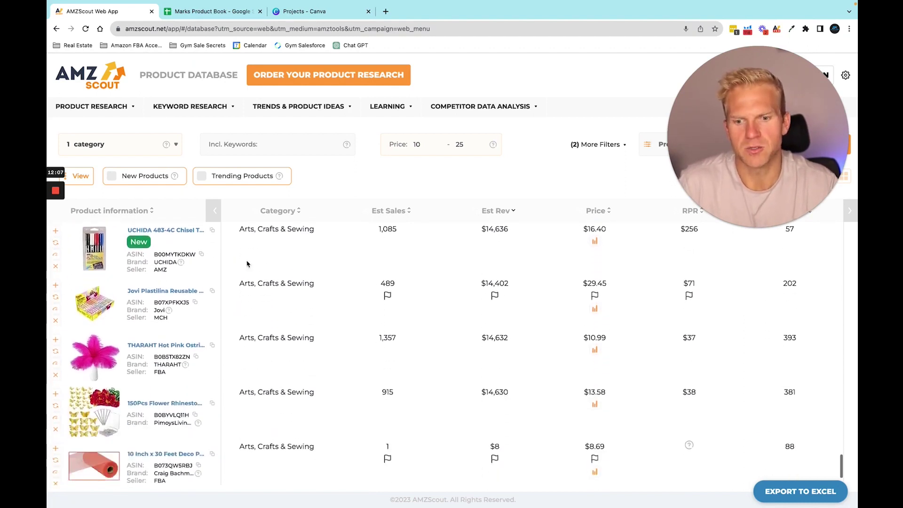
scroll(247, 264, down, 1)
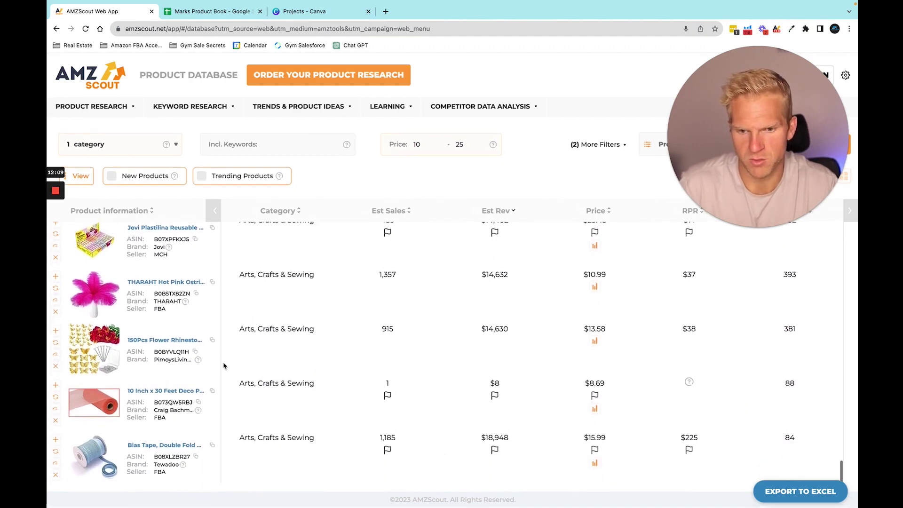
scroll(224, 366, down, 10)
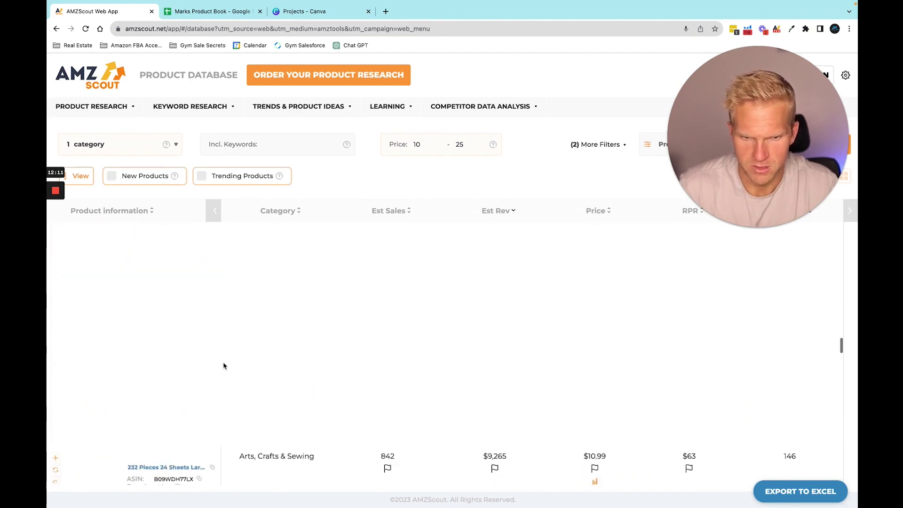
scroll(224, 366, up, 1)
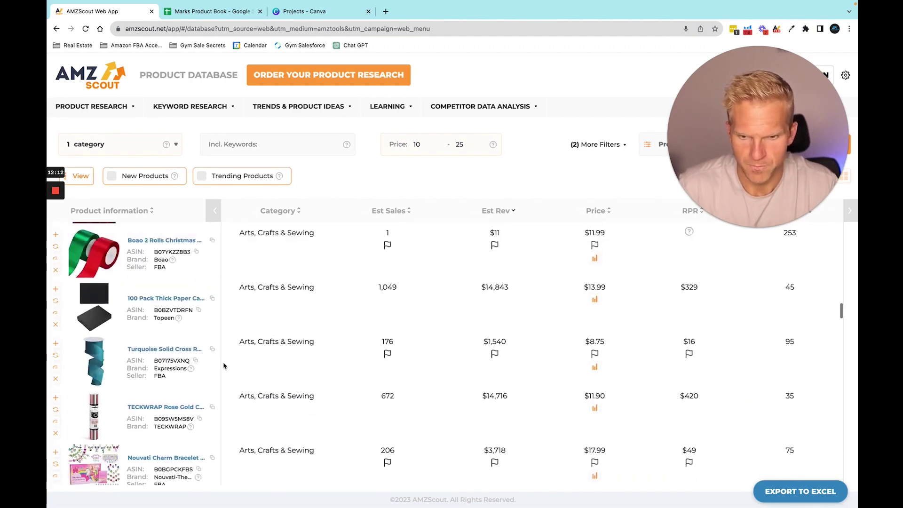
Change the category filter from Arts, Crafts & Sewing to Pet Supplies only and search for matching products.
click(175, 145)
click(205, 210)
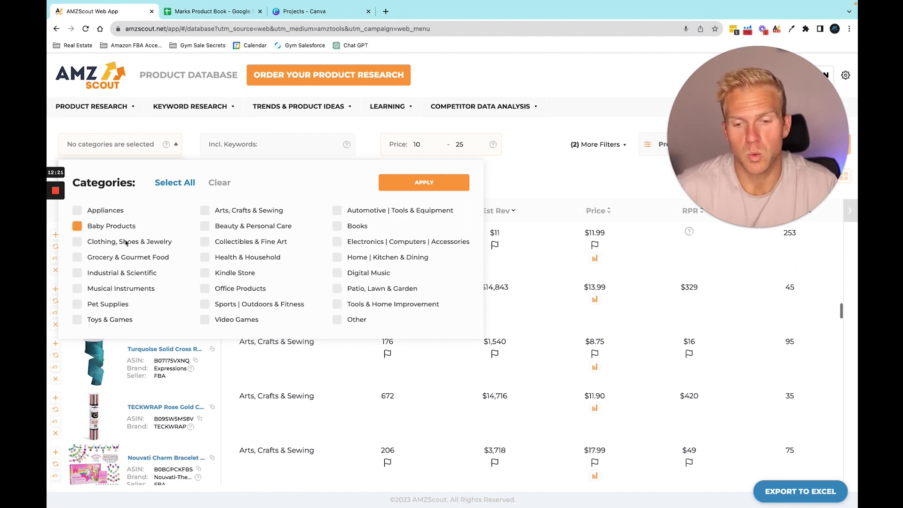
click(108, 304)
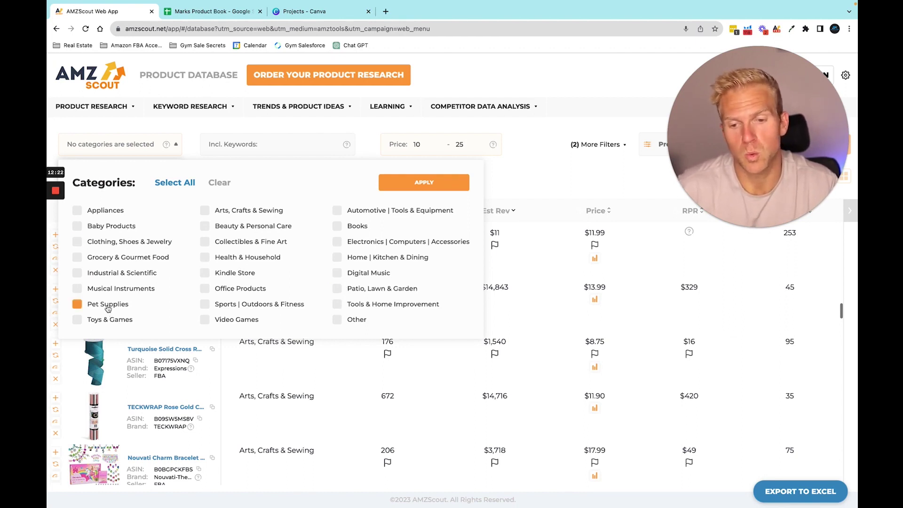
click(420, 185)
drag(761, 140, 778, 134)
click(801, 144)
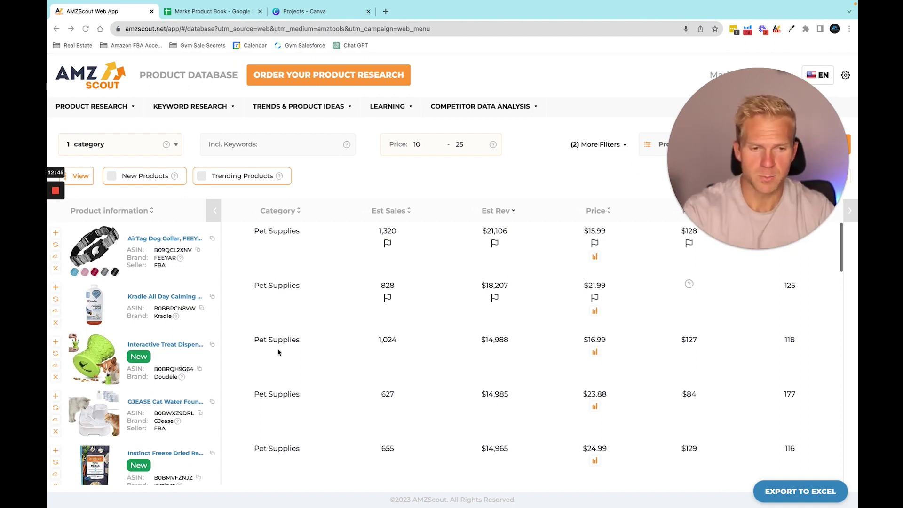
Open the Amazon listing of the Interactive Treat Dispensing Puppy Toys product from the Pet Supplies results.
click(165, 345)
click(113, 35)
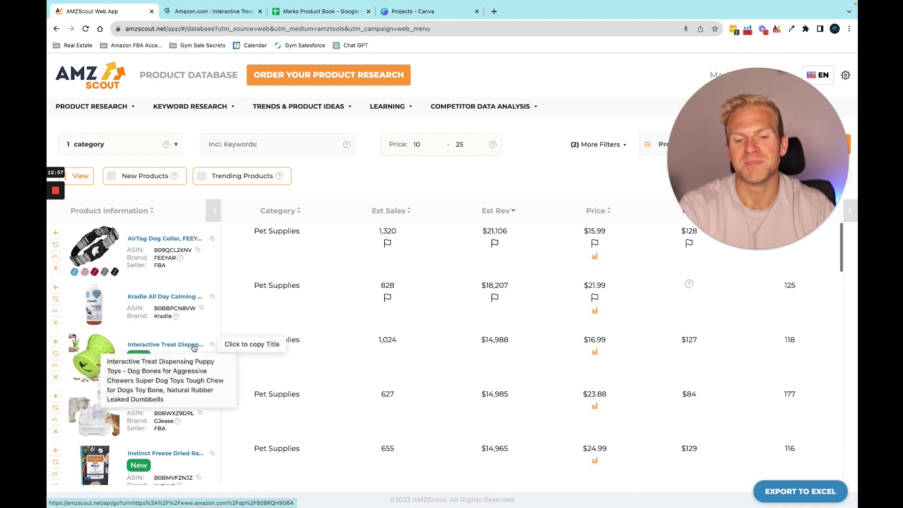
click(212, 11)
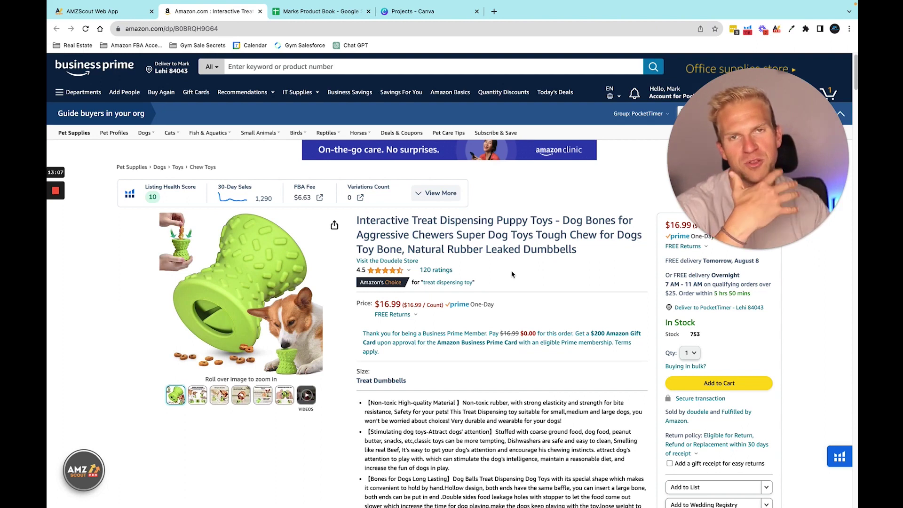
mouse_move(207, 329)
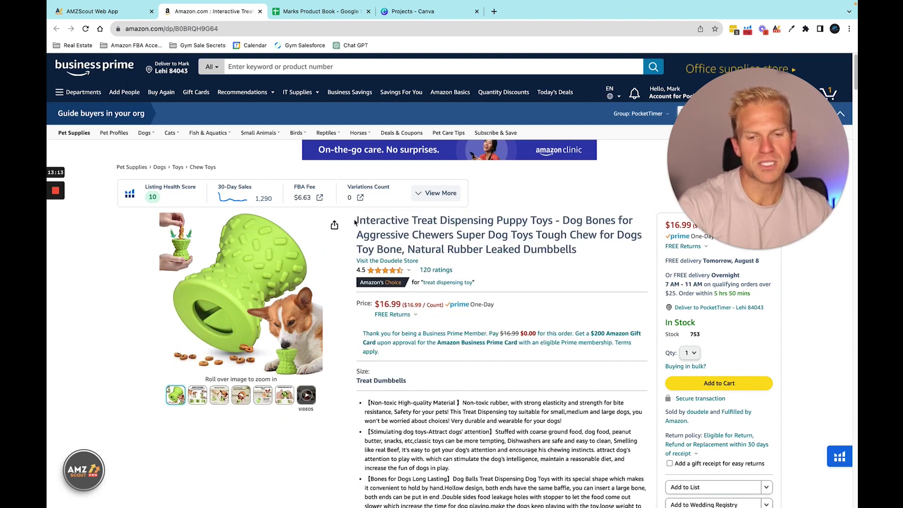
Highlight the words "Interactive Treat Dispensing" in the Amazon listing's title.
drag(354, 223, 493, 221)
click(390, 225)
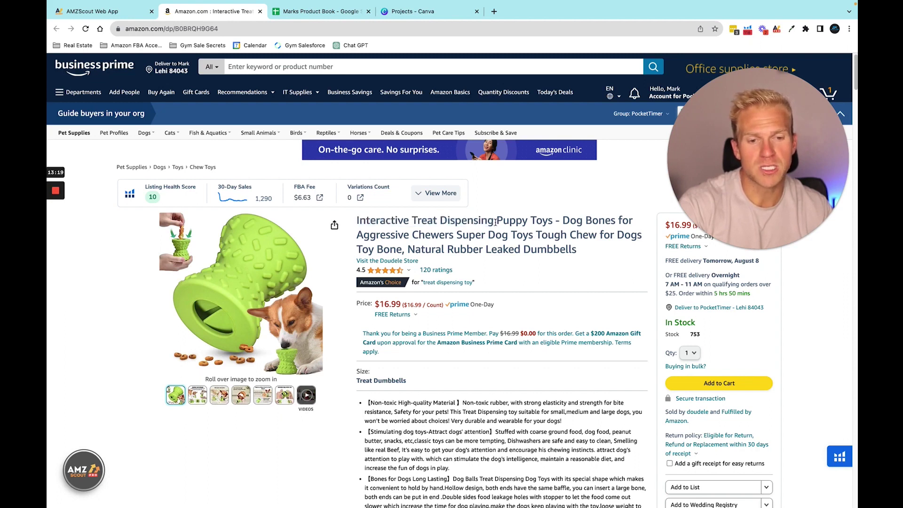
drag(358, 220, 498, 221)
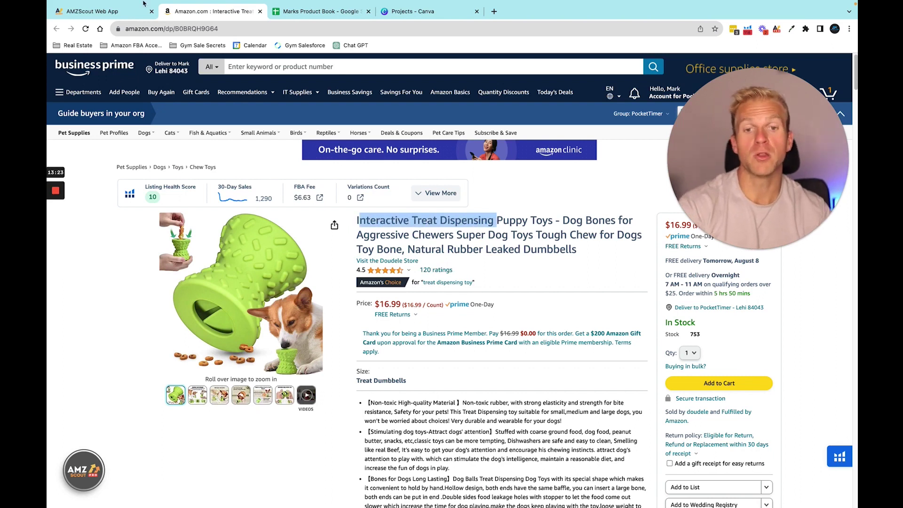
Run the AMZScout PRO analysis on the treat toy listing and check its product score for private label.
click(84, 470)
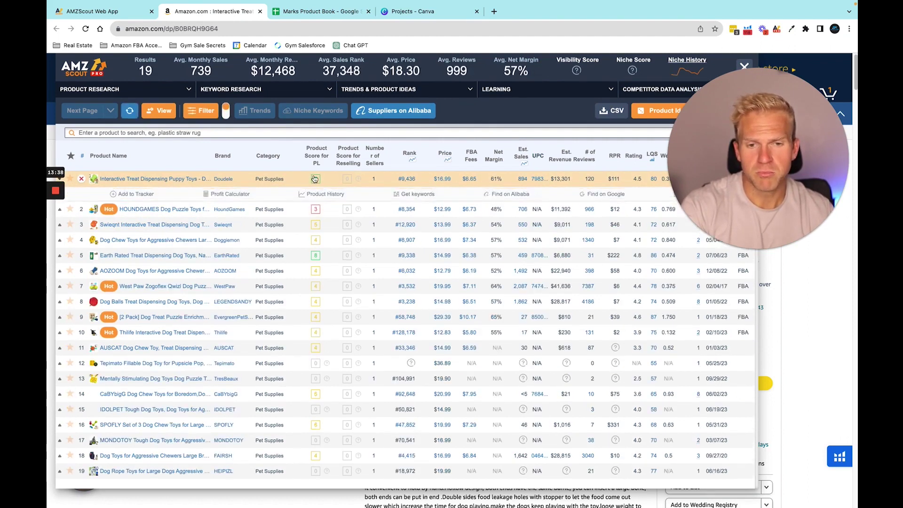
click(314, 181)
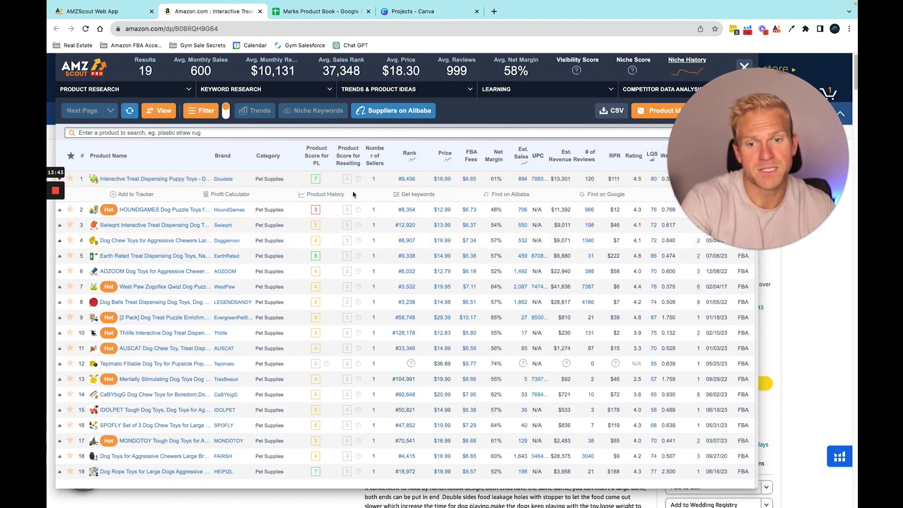
drag(741, 159, 741, 331)
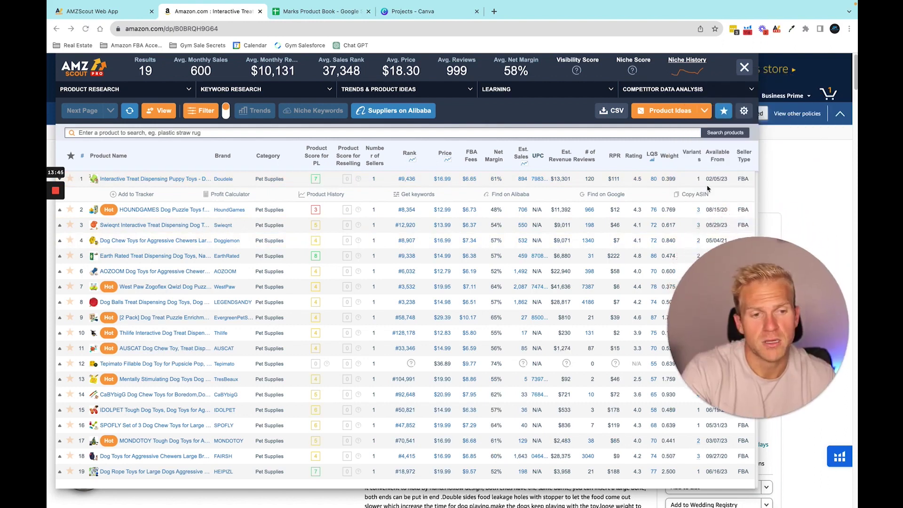
Switch to the Marks Product Book spreadsheet and enter "Interactive Treat Toy" as the product name in cell A4.
click(304, 14)
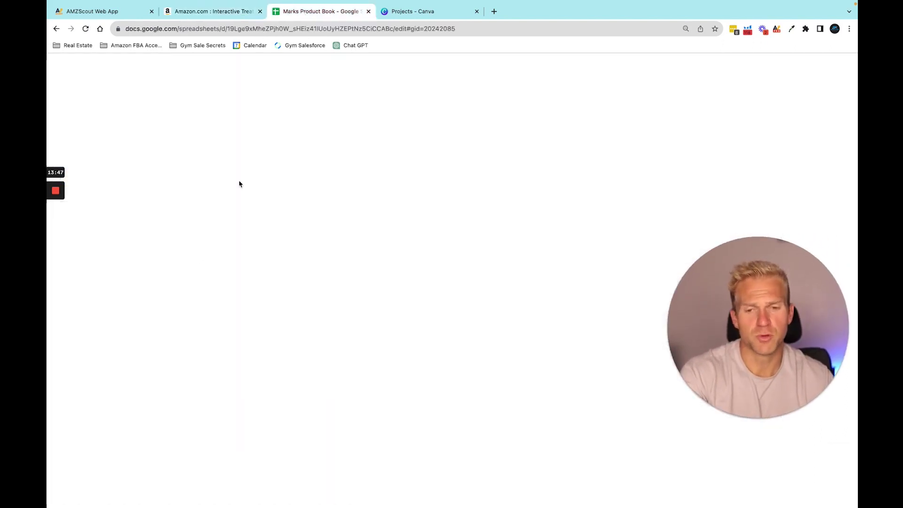
click(230, 15)
key(ctrl+Tab)
click(225, 13)
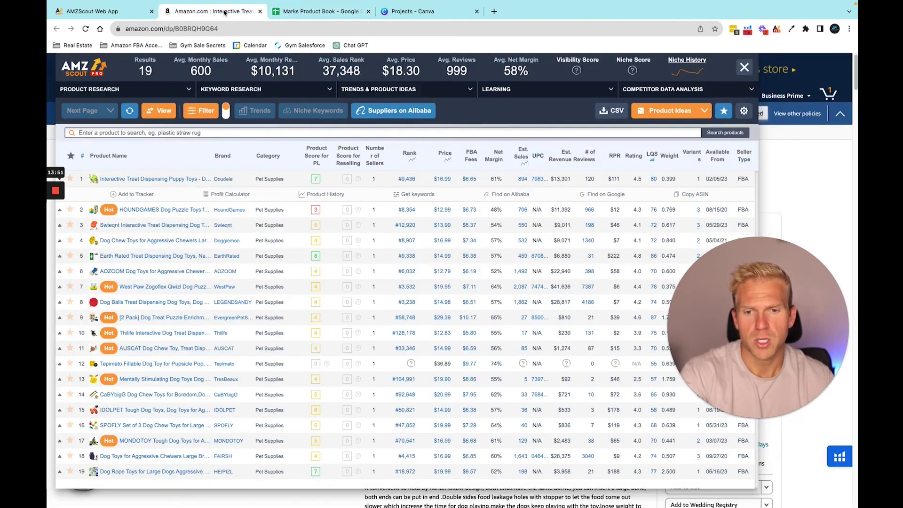
click(335, 13)
click(119, 173)
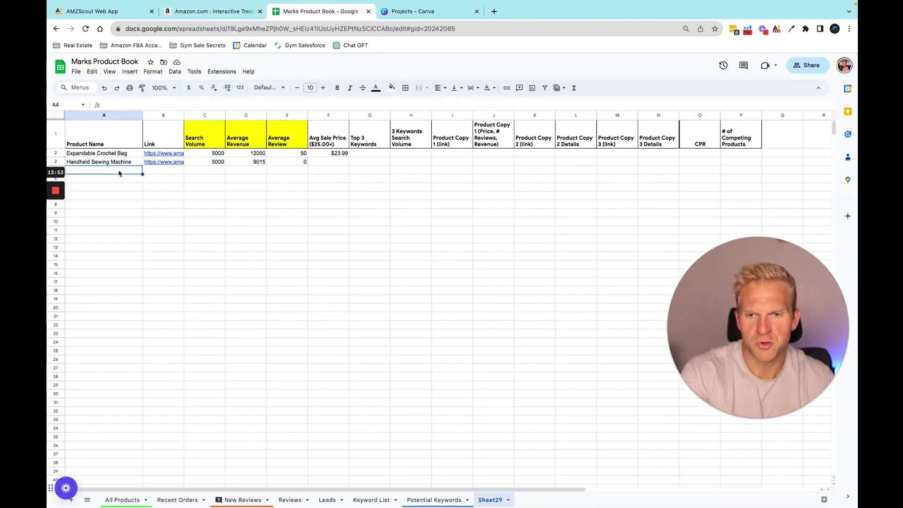
text(Interactive Treat Toy)
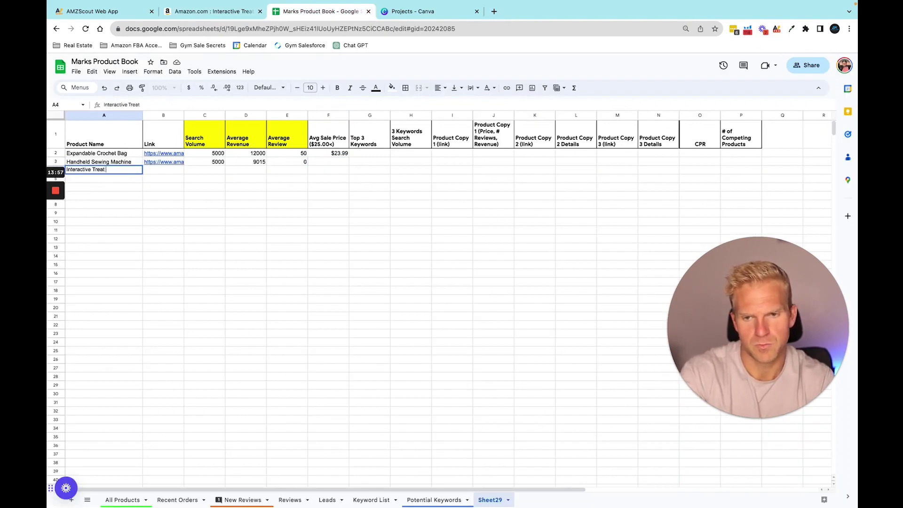
Copy the treat toy's Amazon listing URL into the Link cell B4 of the spreadsheet.
click(207, 11)
click(205, 30)
key(ctrl+c)
click(320, 12)
click(156, 171)
key(ctrl+v)
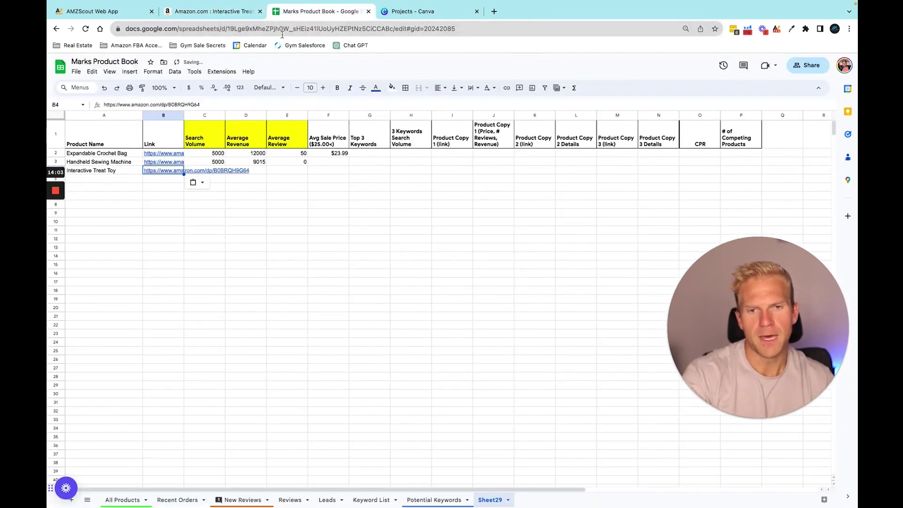
Enter 5000-15000 as the Interactive Treat Toy's search volume in cell C4.
click(213, 177)
click(212, 170)
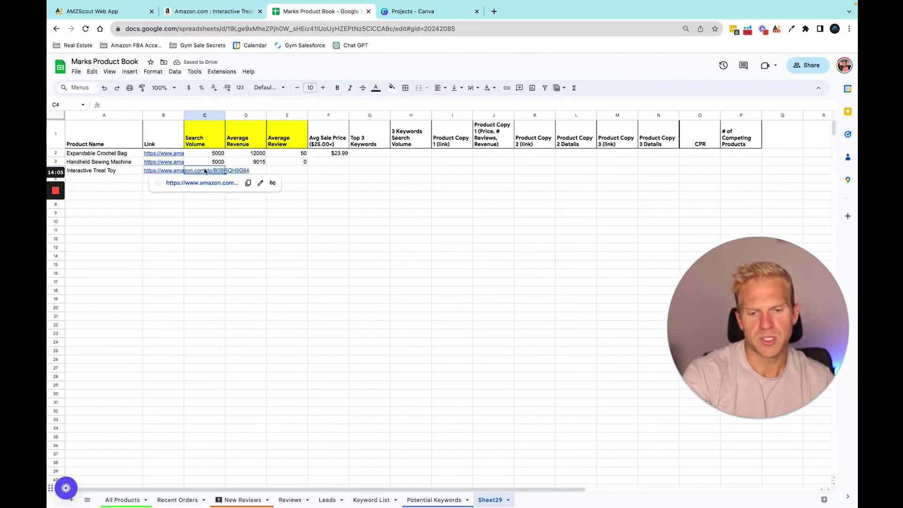
text(5000)
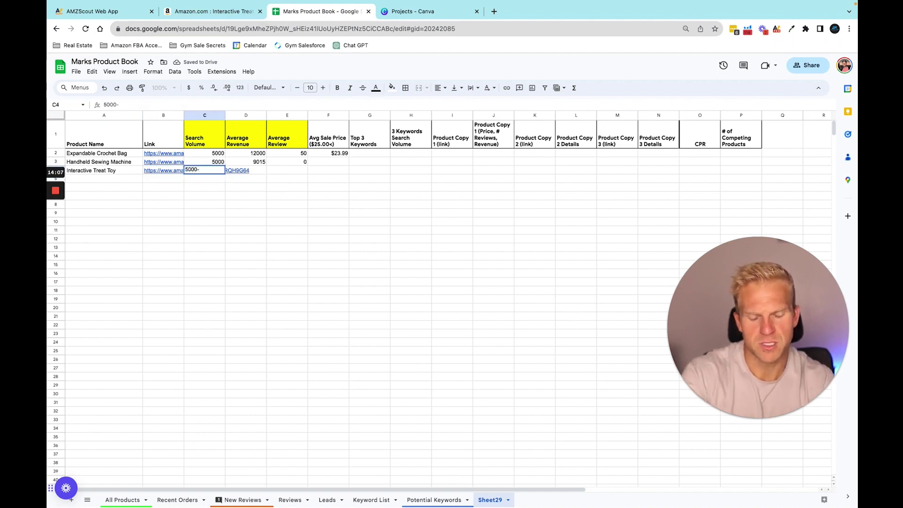
text(-1)
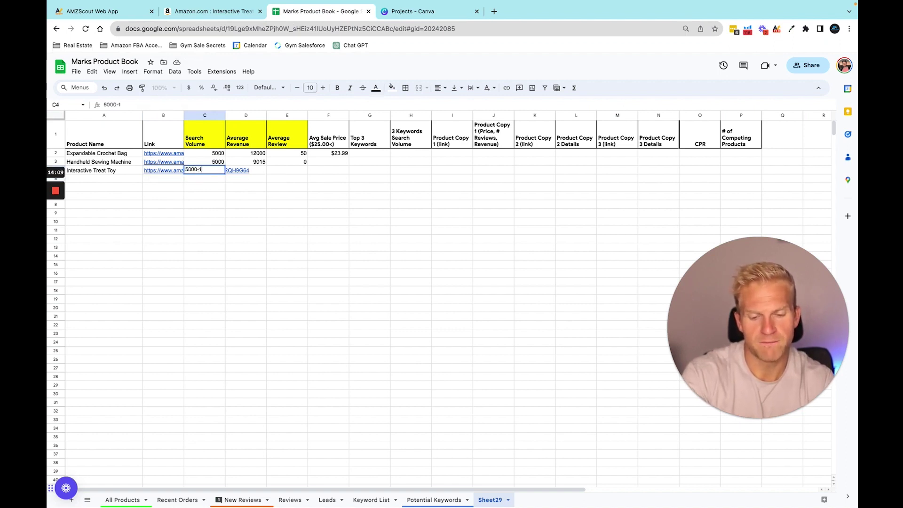
text(5000)
key(Tab)
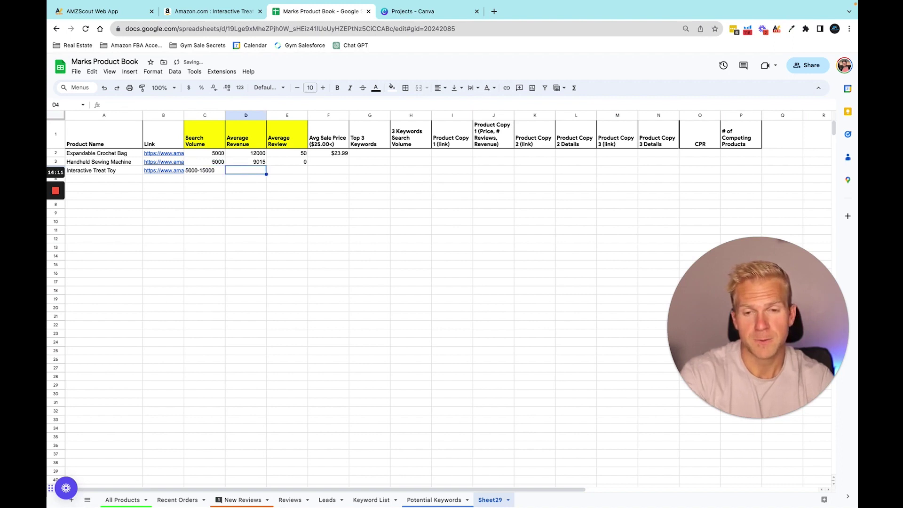
key(Left)
key(Right)
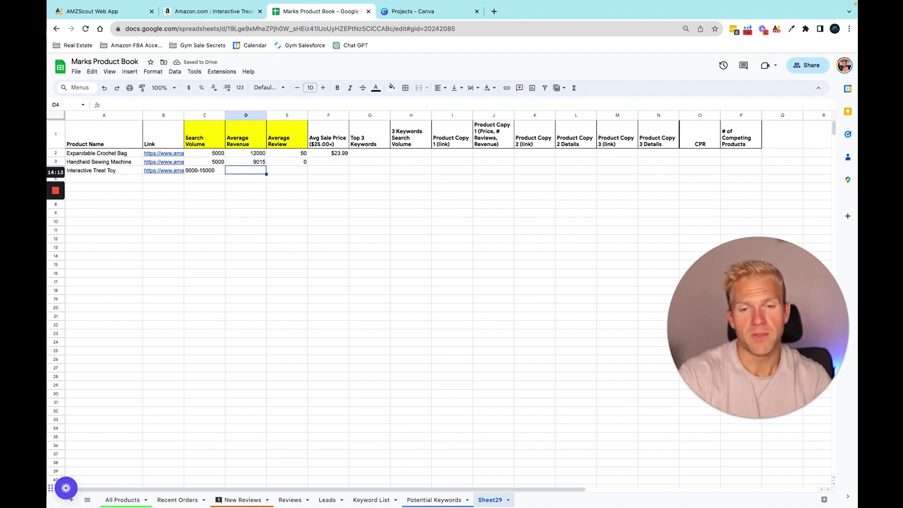
Check the treat toy's figures in the Amazon listing analysis and record 13,300 as average revenue and 120 as average review.
click(195, 12)
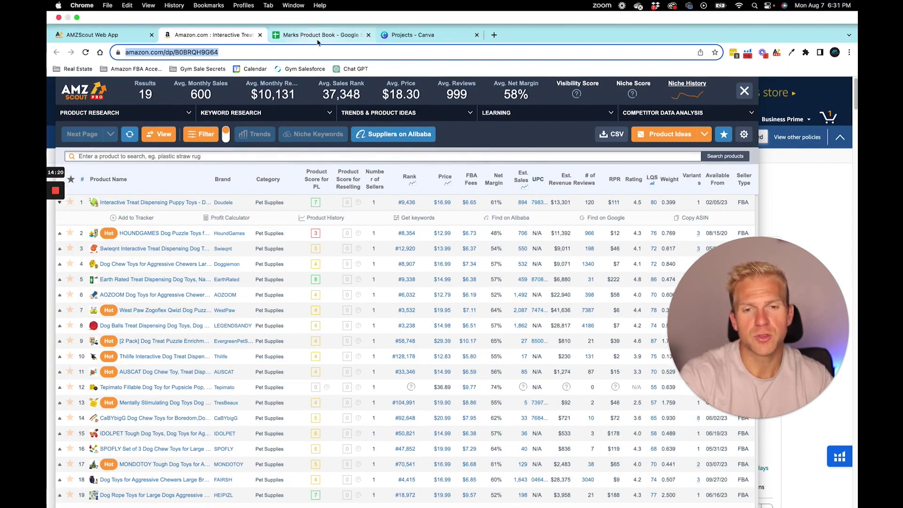
click(318, 40)
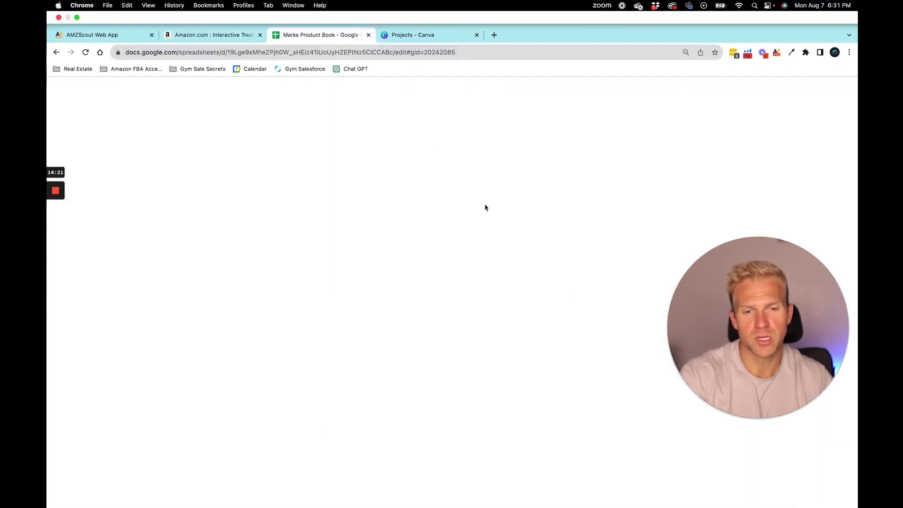
click(321, 167)
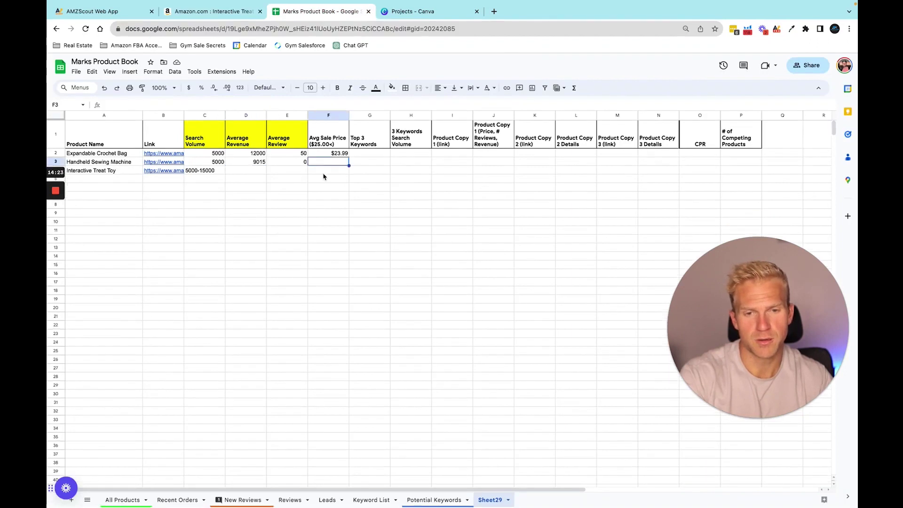
click(287, 174)
text(13,300)
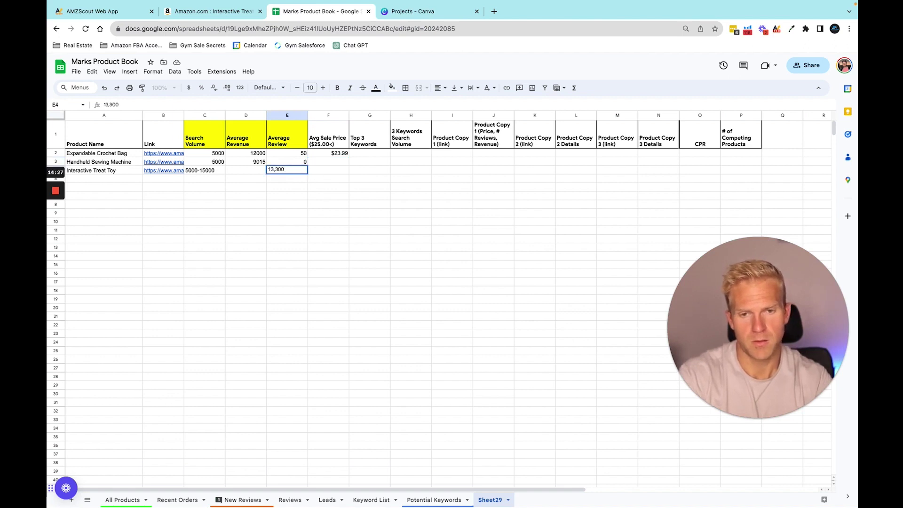
key(Left)
text(13,300)
key(Tab)
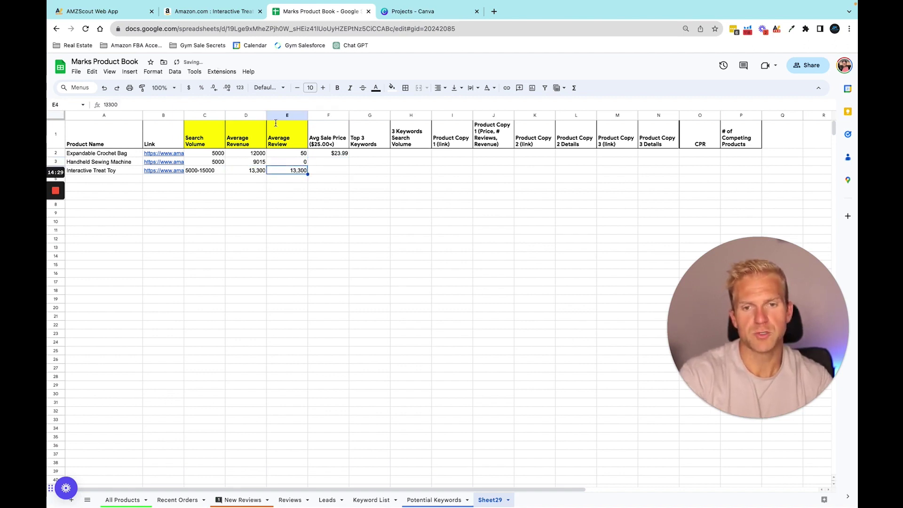
text(120)
key(Tab)
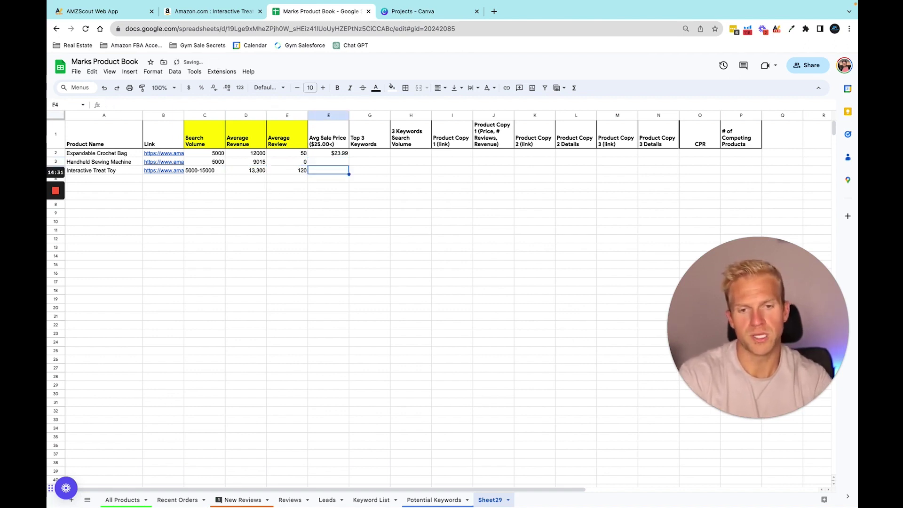
Look up the treat toy's price in the AMZScout database and enter 16.99 as its average sale price in the spreadsheet.
click(109, 14)
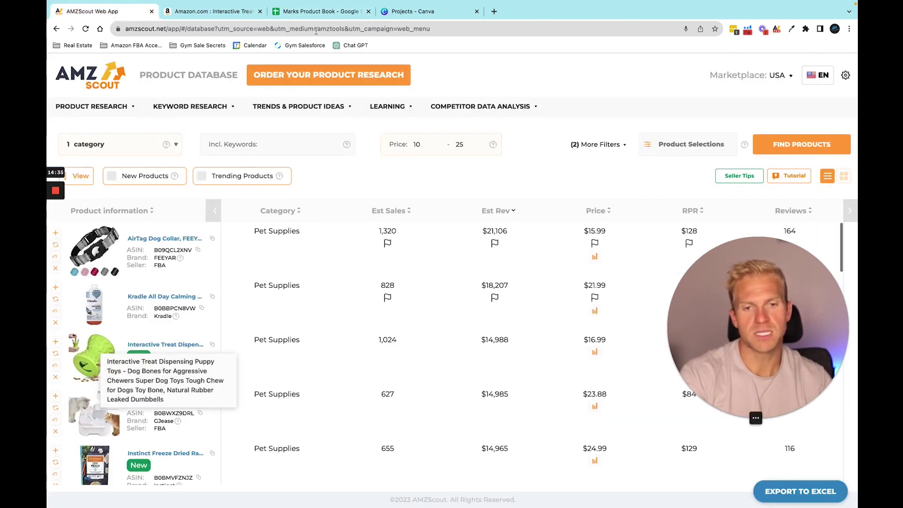
click(308, 14)
text(16.99)
key(Tab)
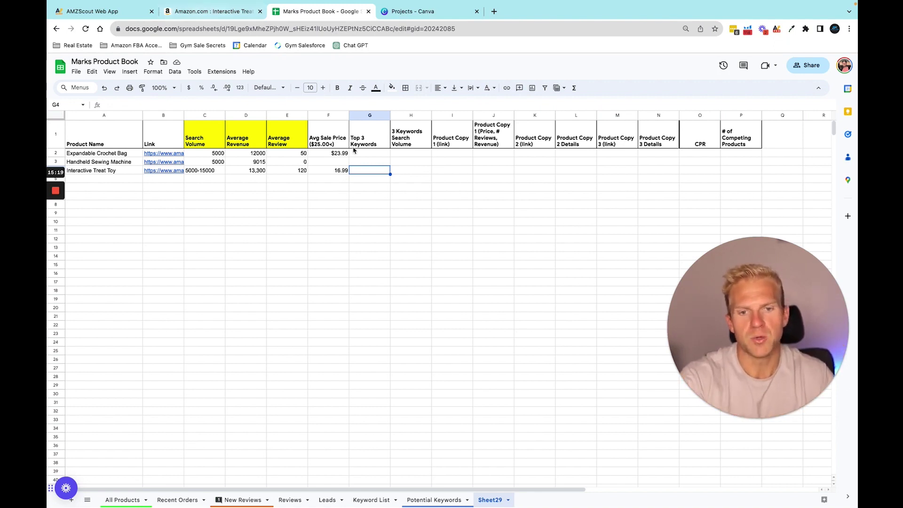
Enter 22 as the Handheld Sewing Machine's average sale price in cell F3.
click(341, 162)
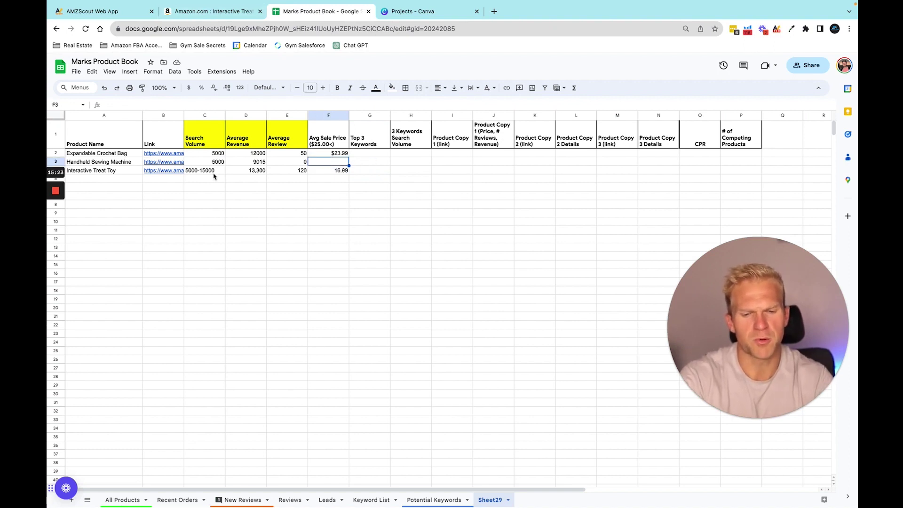
text(22)
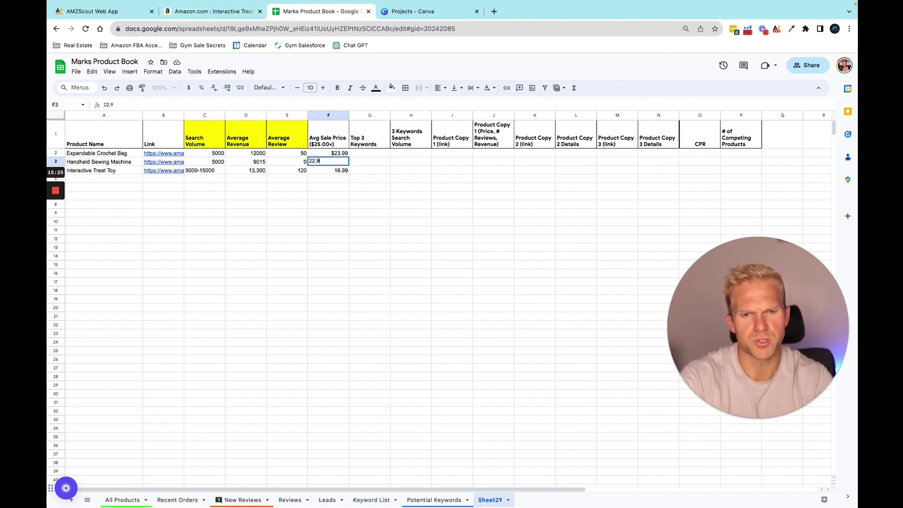
key(Return)
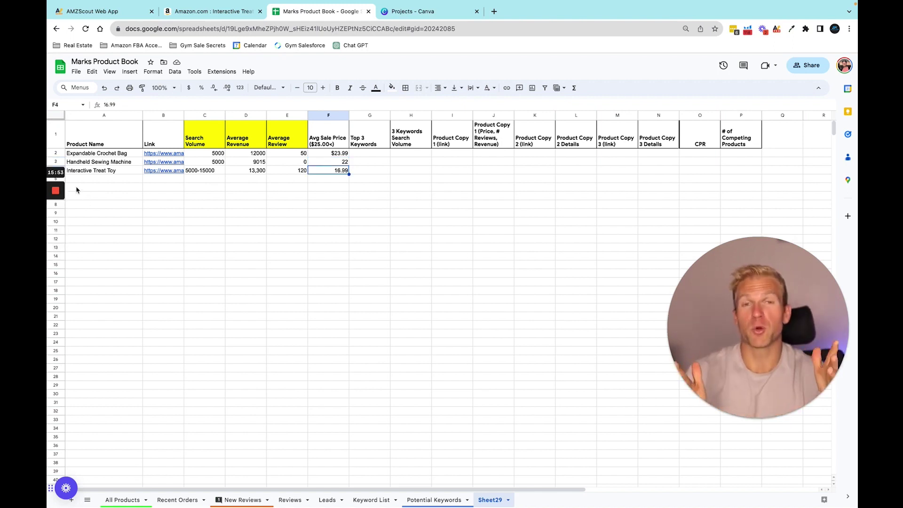
mouse_move(61, 191)
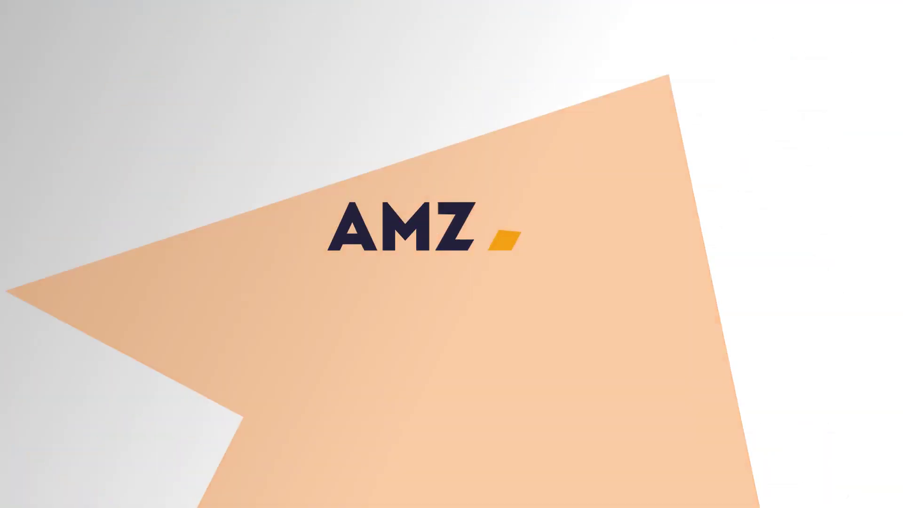